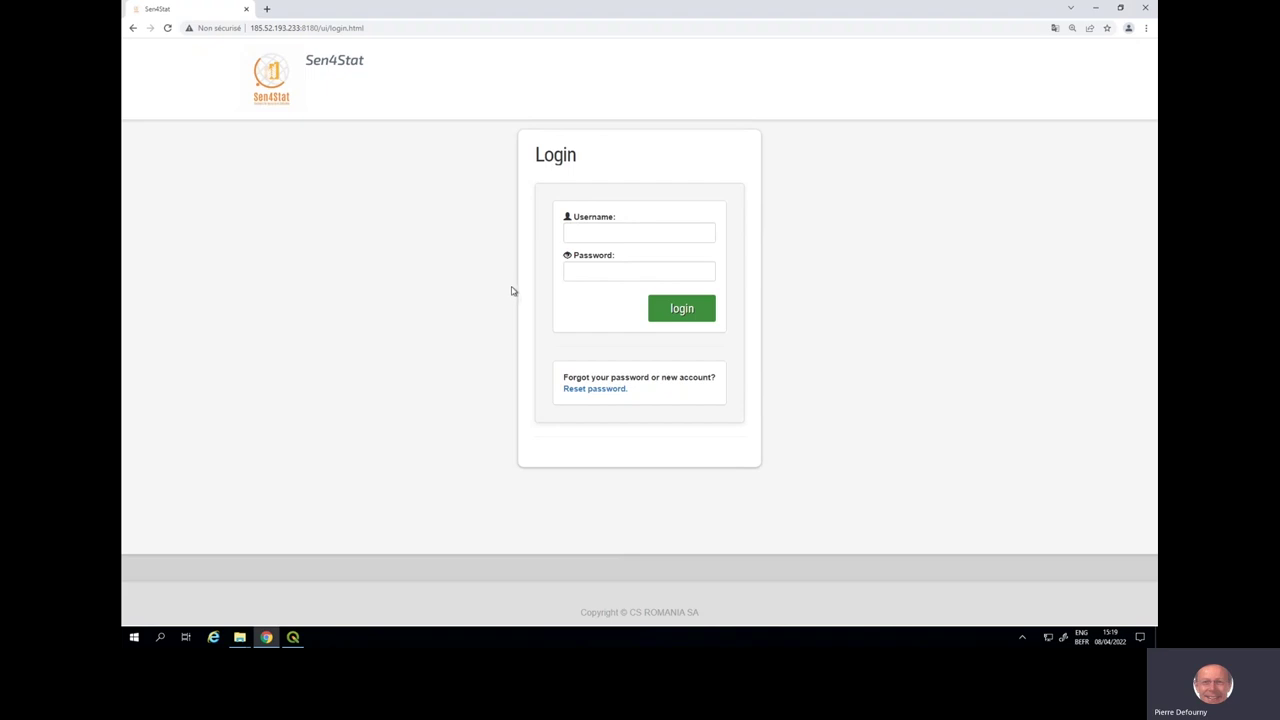
- Log into Sen4Stat with the saved username and account password, then start a new site
{"action": "left_click", "coordinate": [584, 231]}
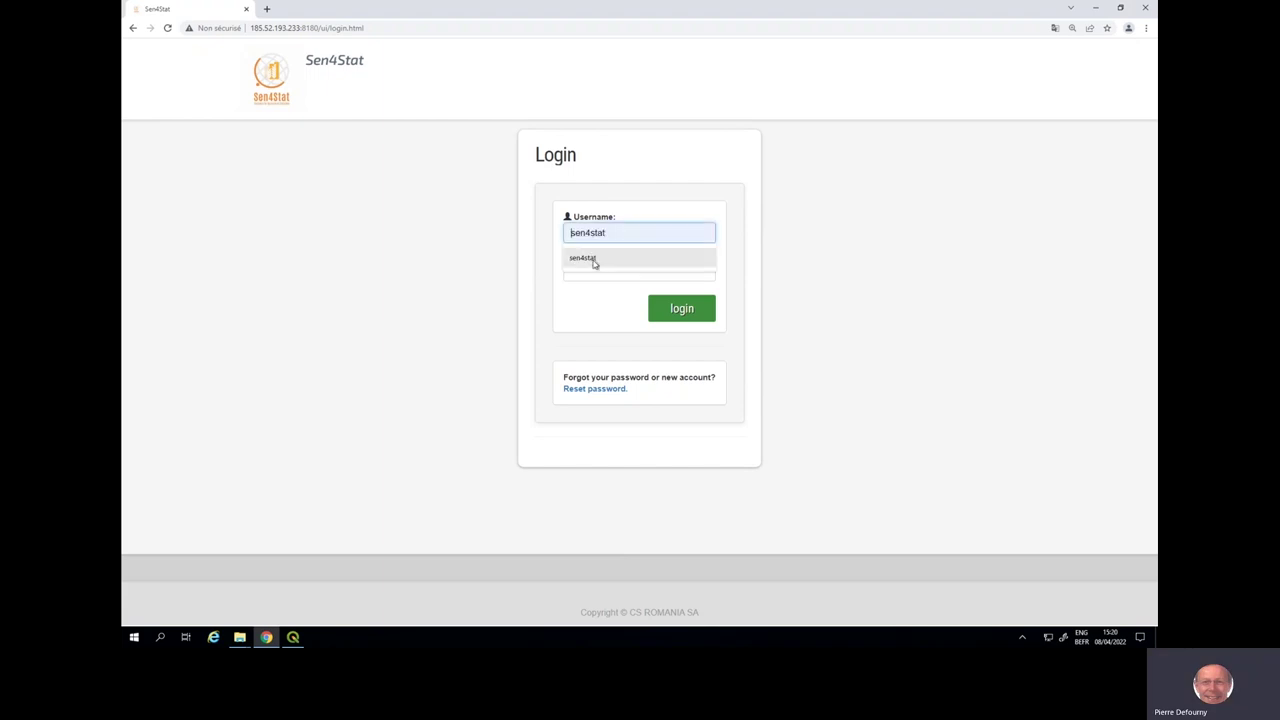
{"action": "left_click", "coordinate": [593, 262]}
{"action": "left_click", "coordinate": [591, 274]}
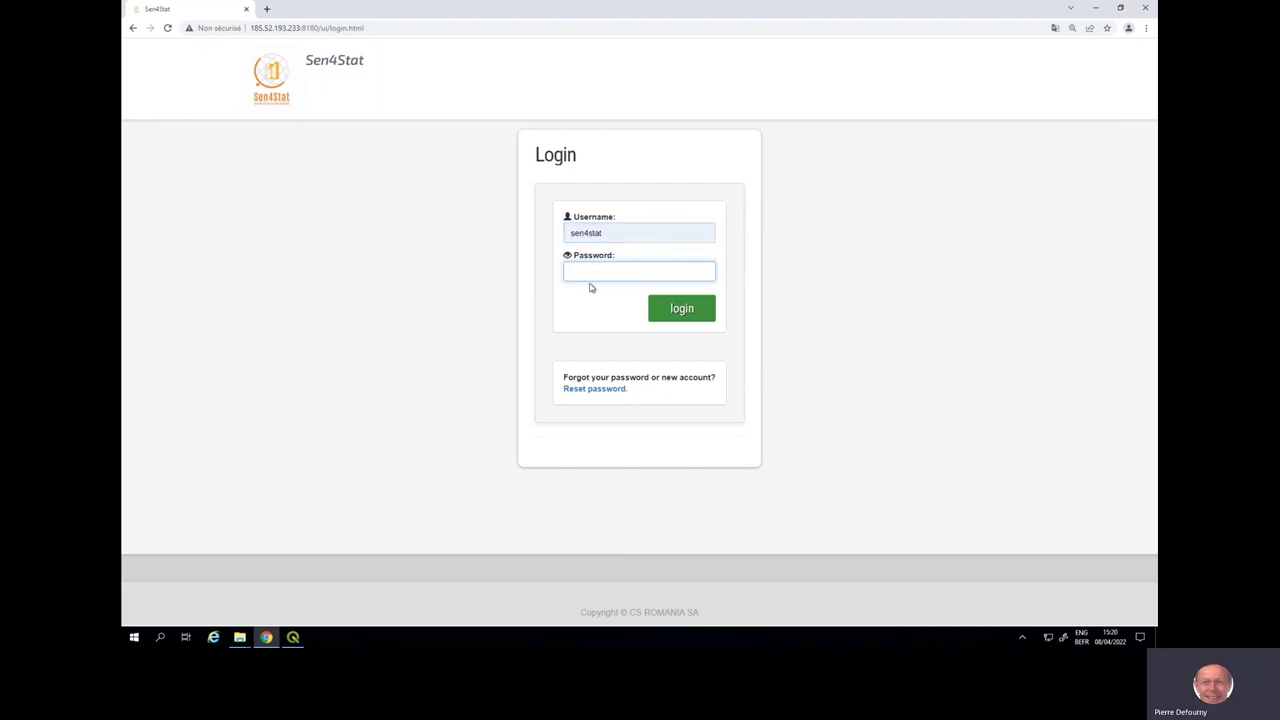
{"action": "type", "text": "sen4stat"}
{"action": "left_click", "coordinate": [667, 311]}
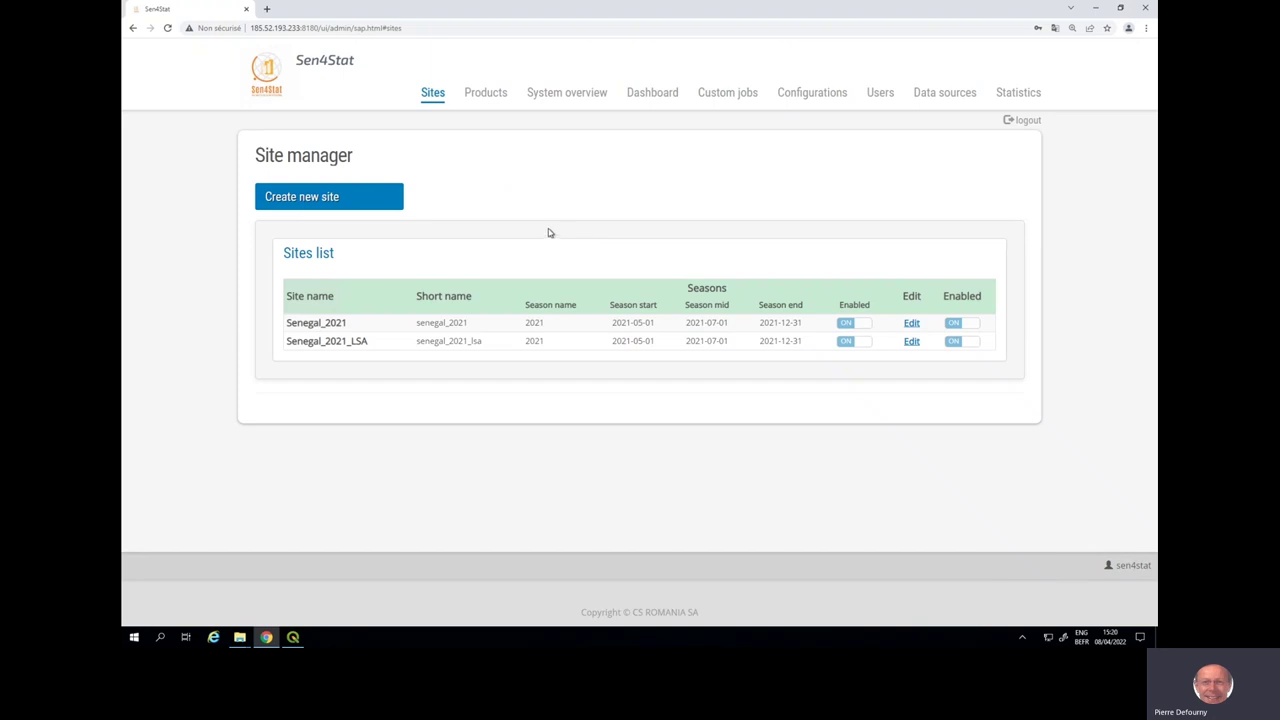
{"action": "left_click", "coordinate": [392, 204]}
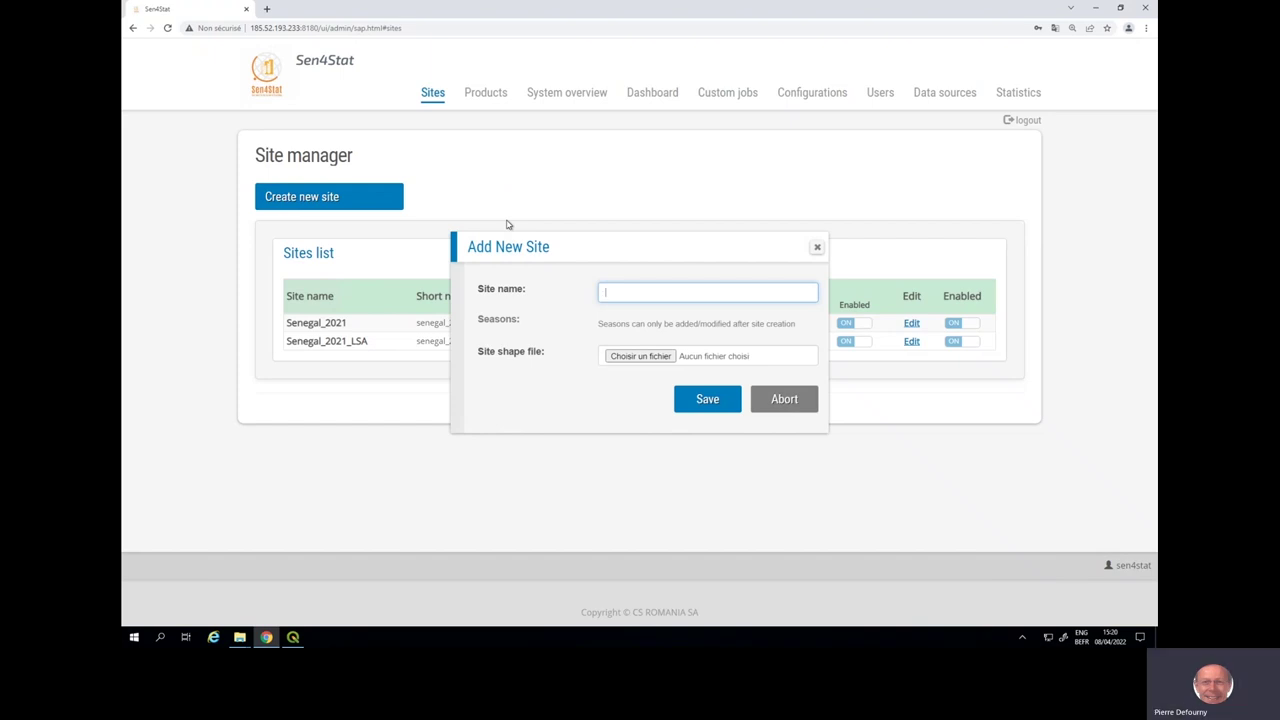
- Name the new site Senegal_Nioro
{"action": "type", "text": "S"}
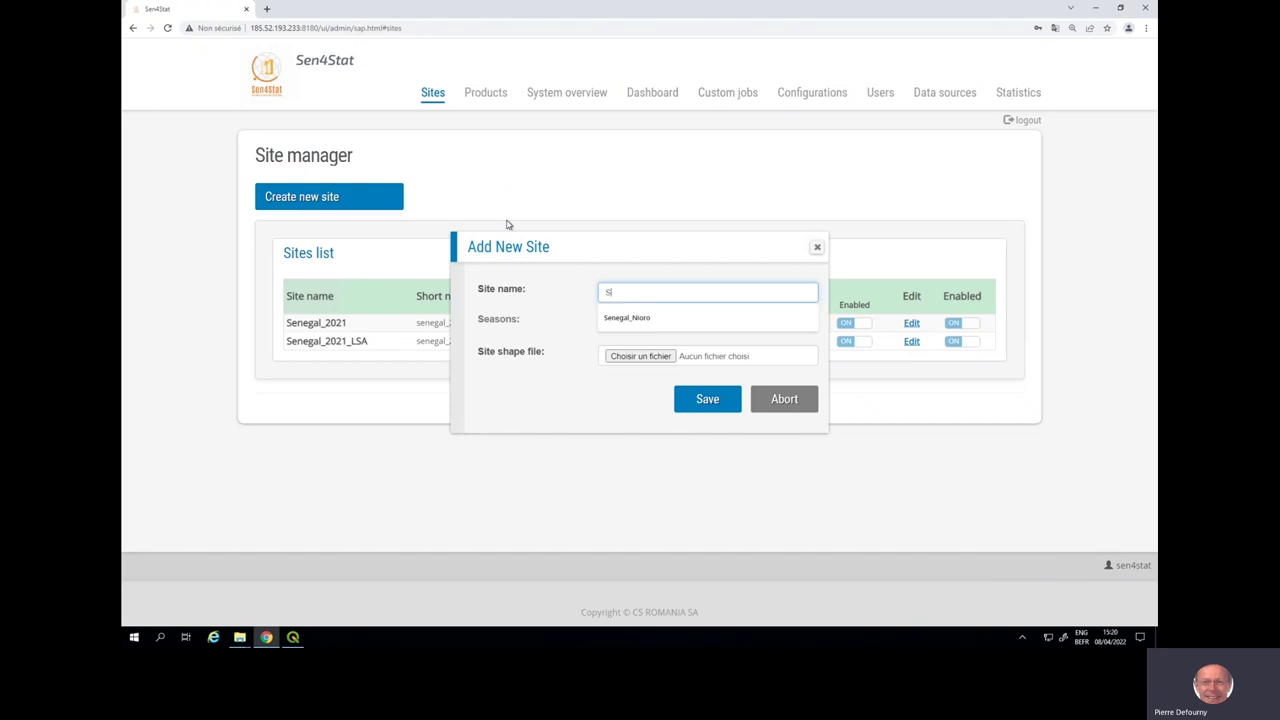
{"action": "type", "text": "eng"}
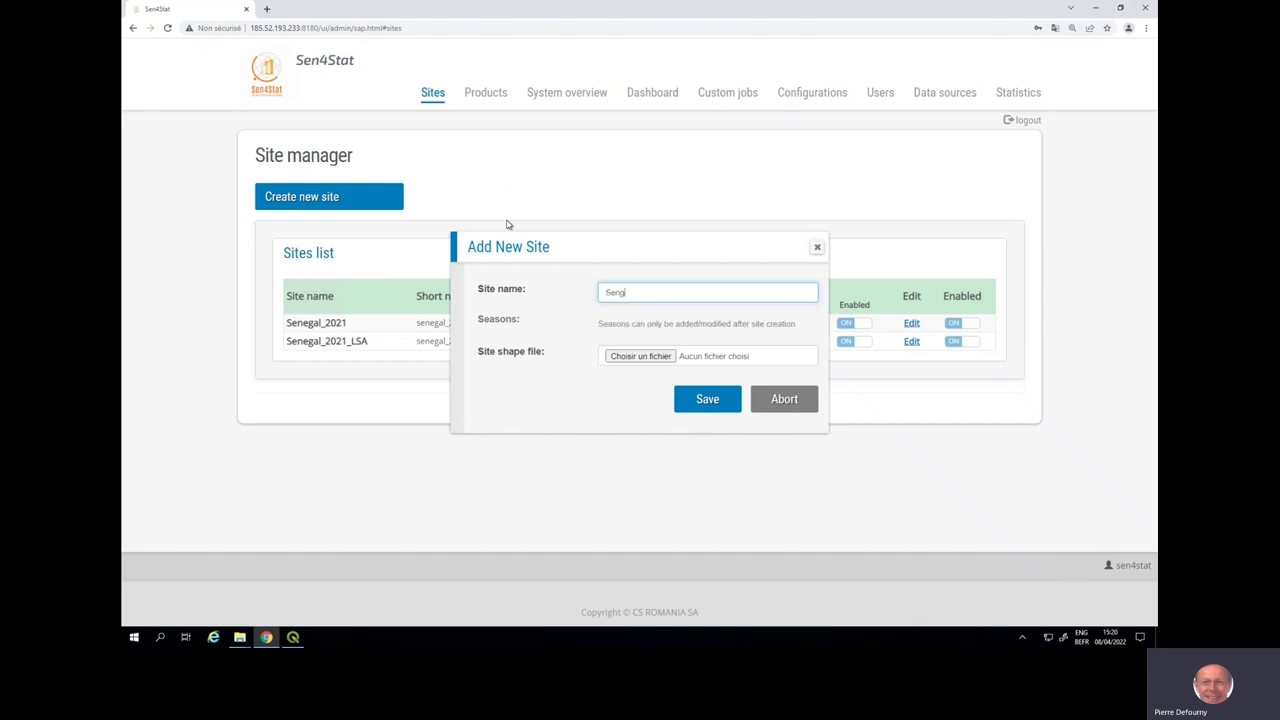
{"action": "key", "text": "BackSpace"}
{"action": "type", "text": "eg"}
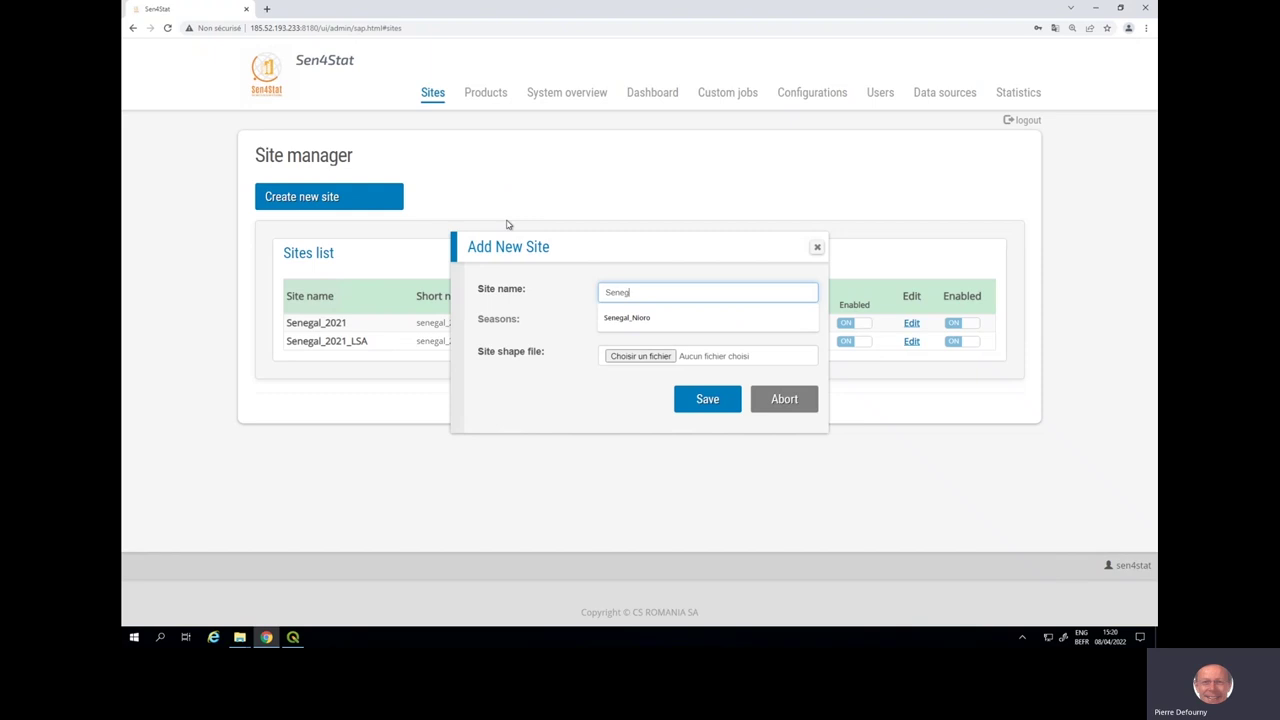
{"action": "type", "text": "al_Nioro"}
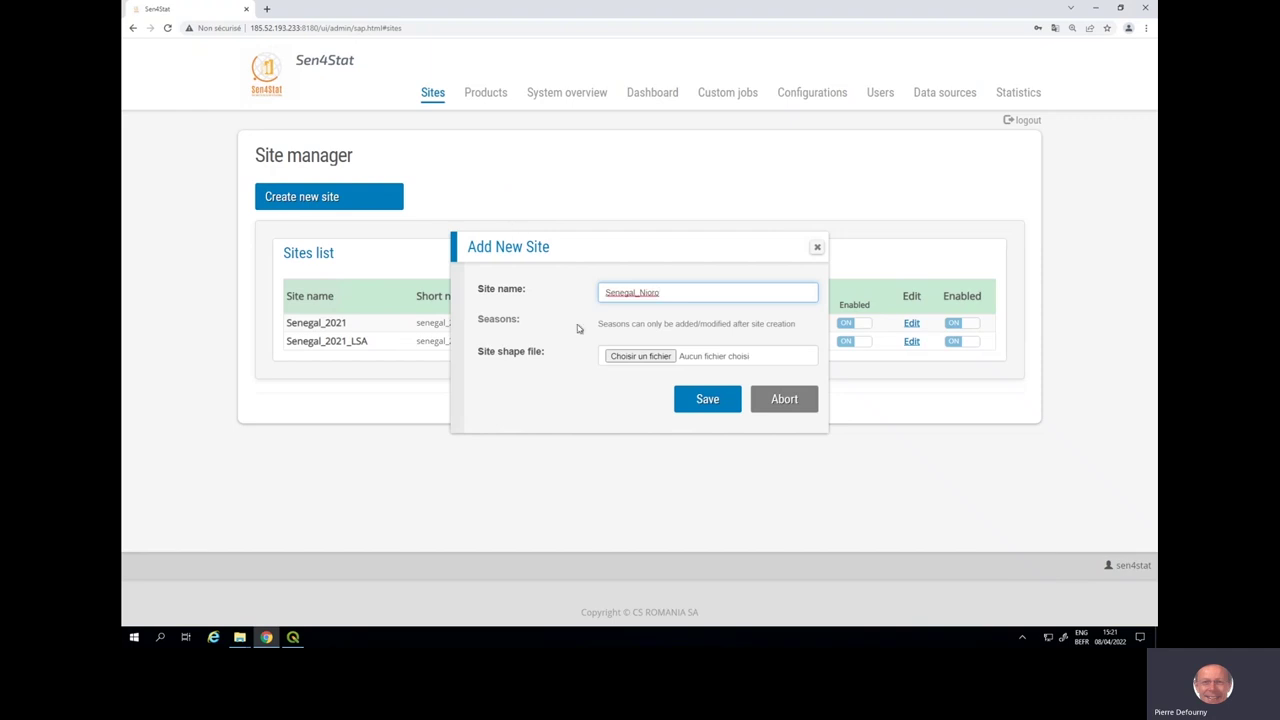
- Attach Site_extent.zip as the boundary file, save the site, and open its settings
{"action": "left_click", "coordinate": [616, 358]}
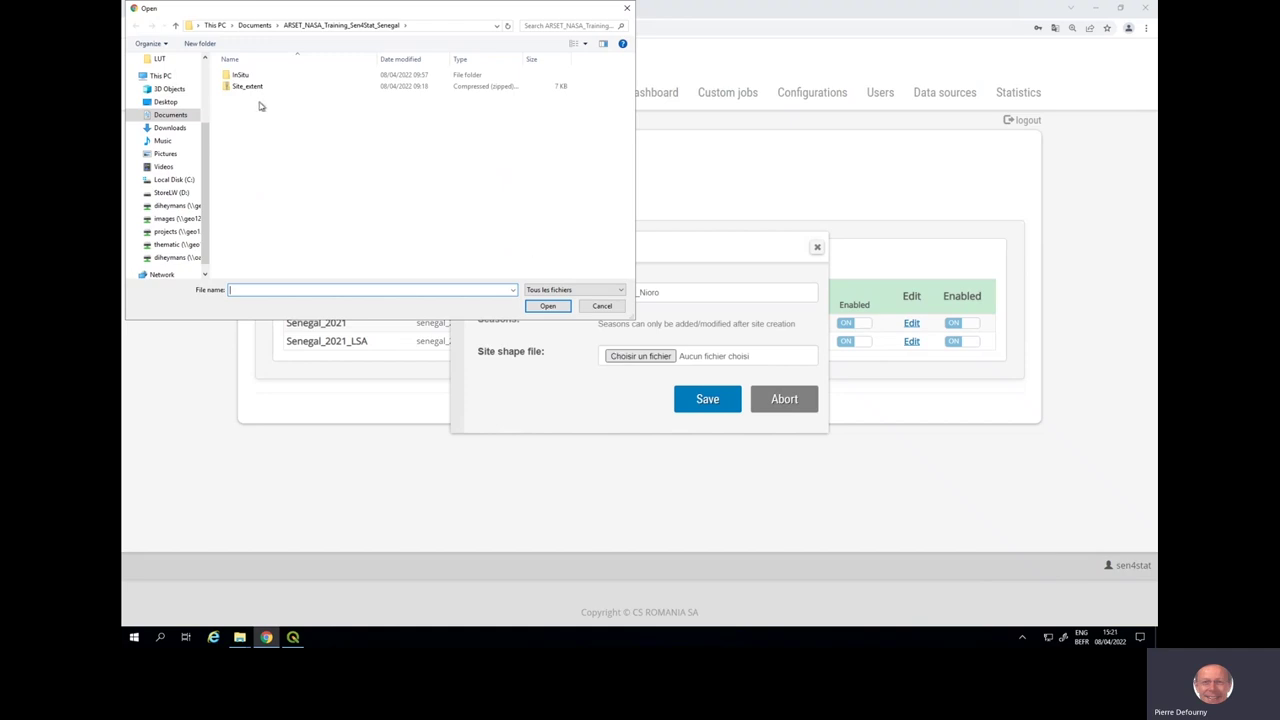
{"action": "left_click", "coordinate": [251, 88]}
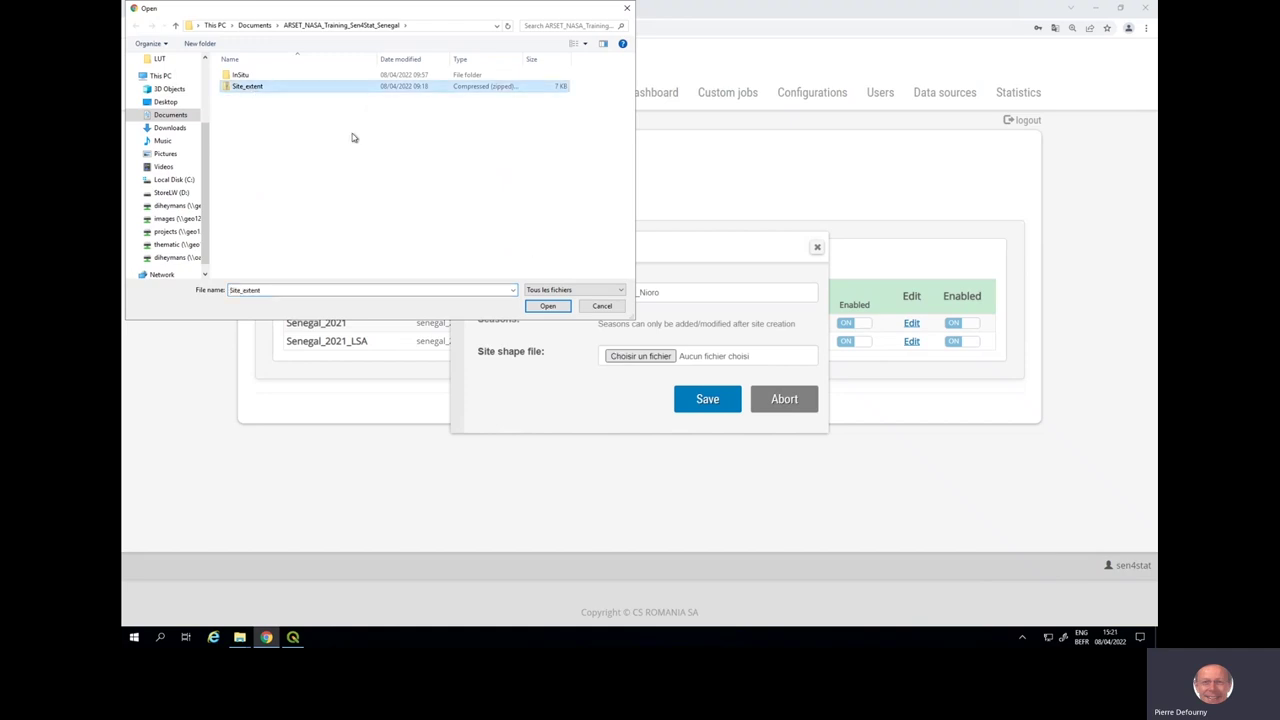
{"action": "left_click", "coordinate": [546, 307]}
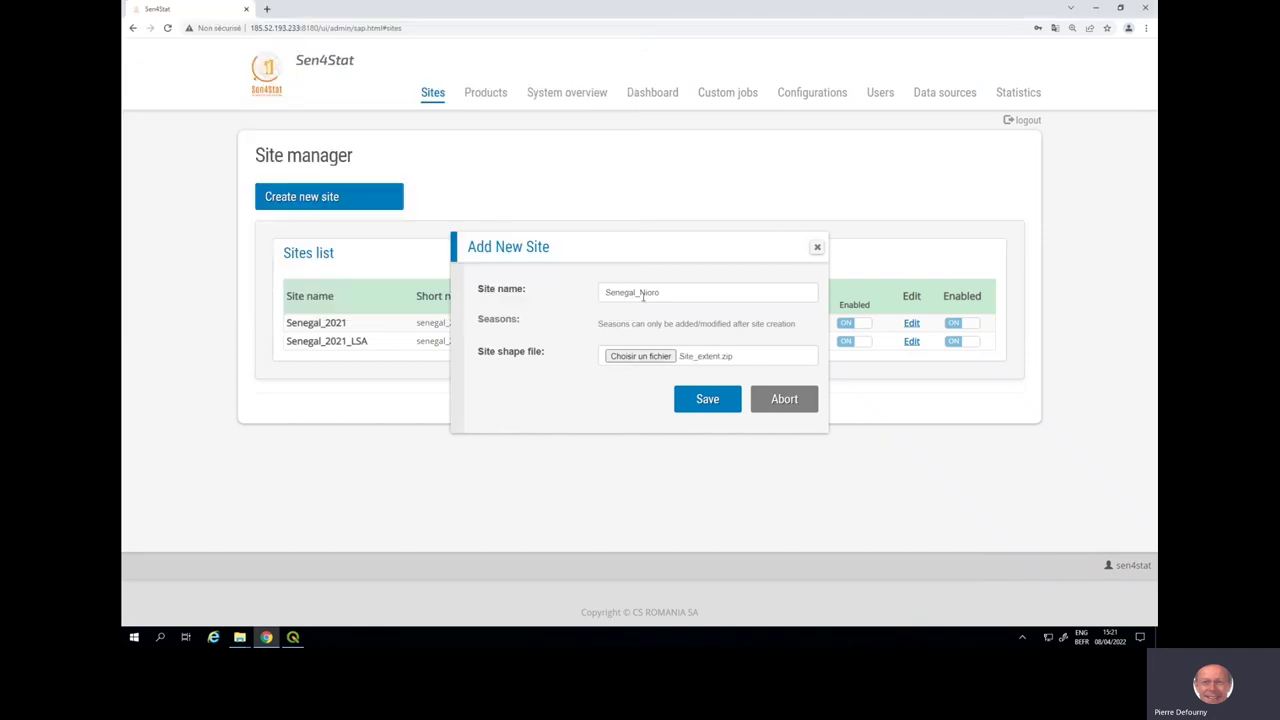
{"action": "left_click", "coordinate": [708, 405]}
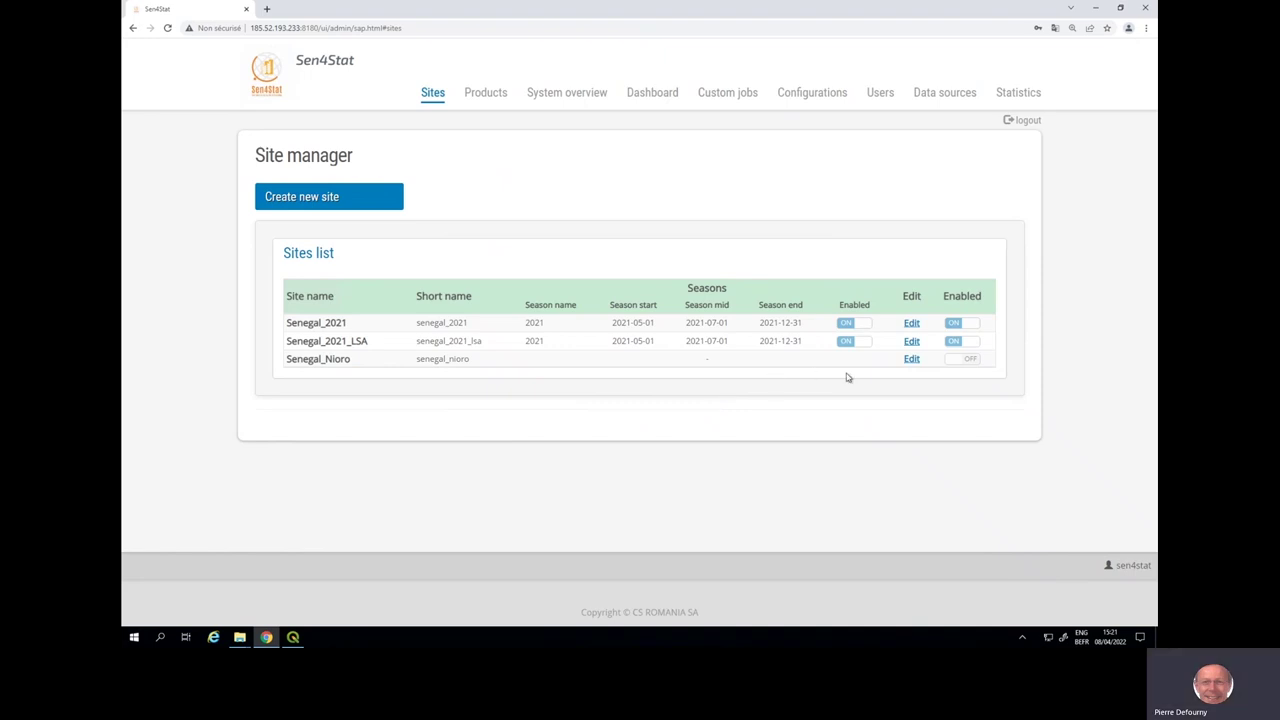
{"action": "left_click", "coordinate": [912, 362]}
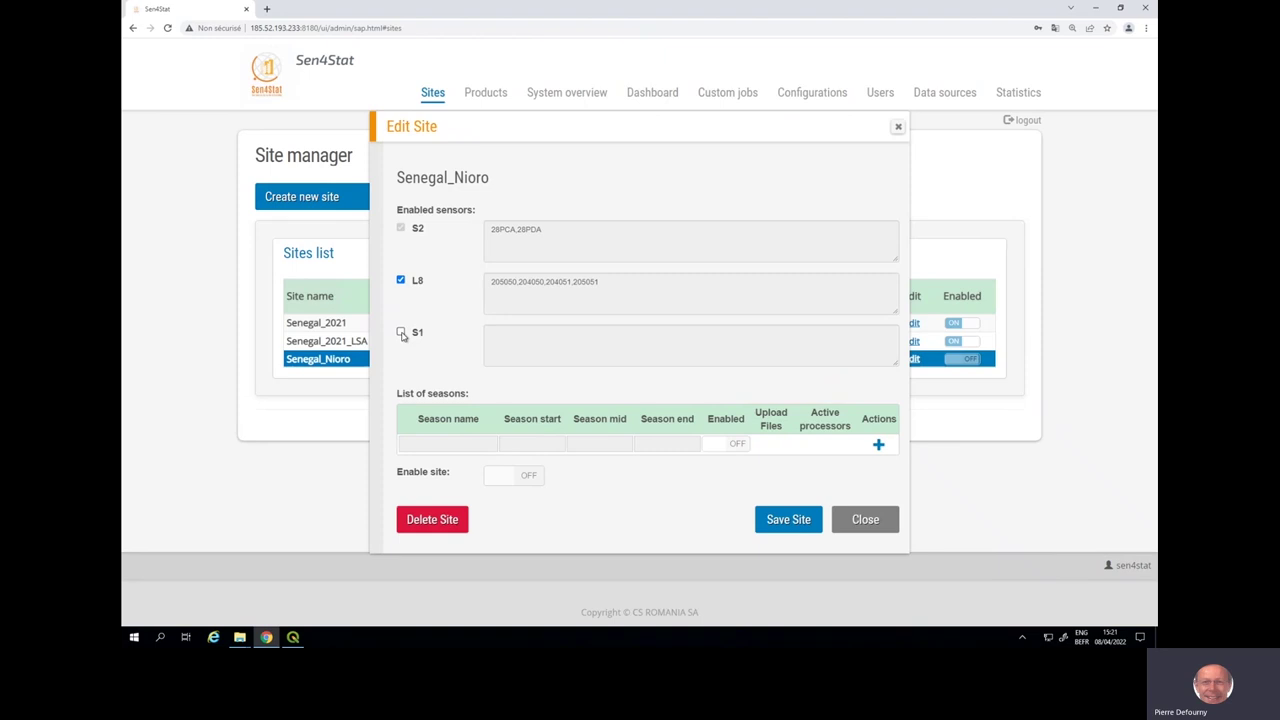
- Enable the S1 sensor and add a season with S4S_CROP_MAPPING active
{"action": "left_click", "coordinate": [401, 333]}
{"action": "left_click", "coordinate": [879, 446]}
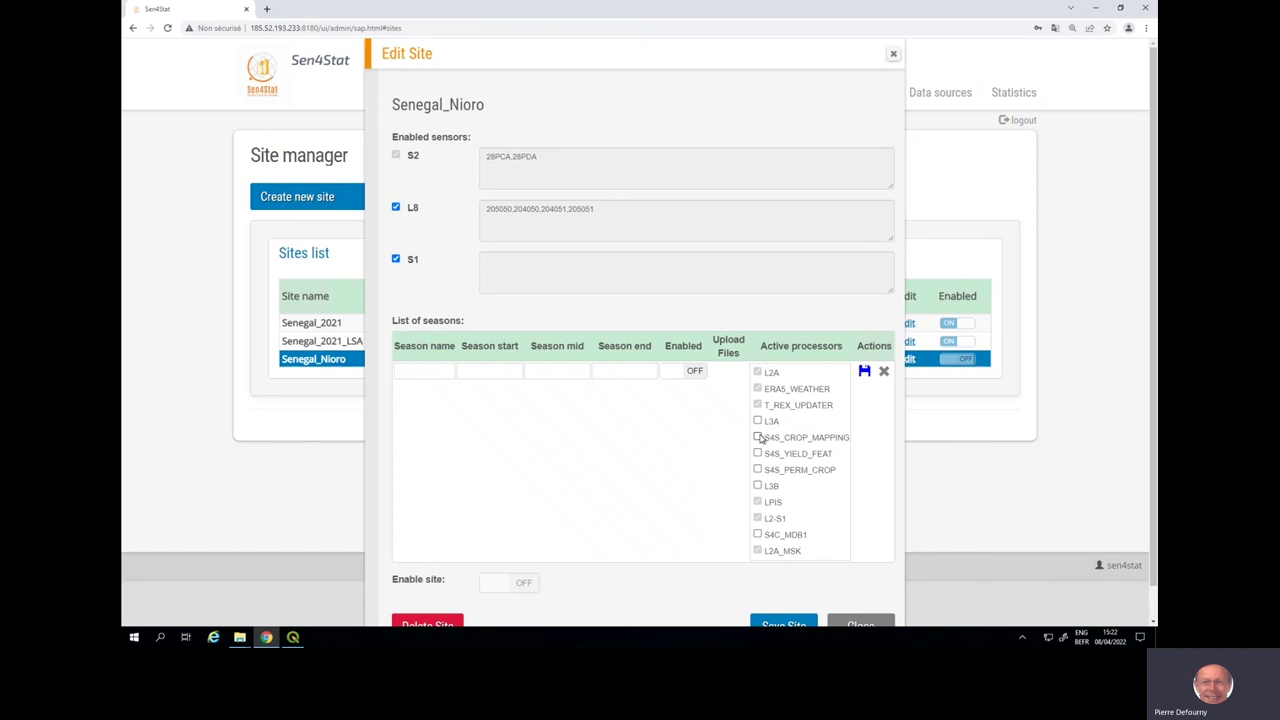
{"action": "left_click", "coordinate": [758, 438]}
- Name the season 2021 and set its start date to 2021-05-01
{"action": "left_click", "coordinate": [430, 370]}
{"action": "left_click", "coordinate": [411, 395]}
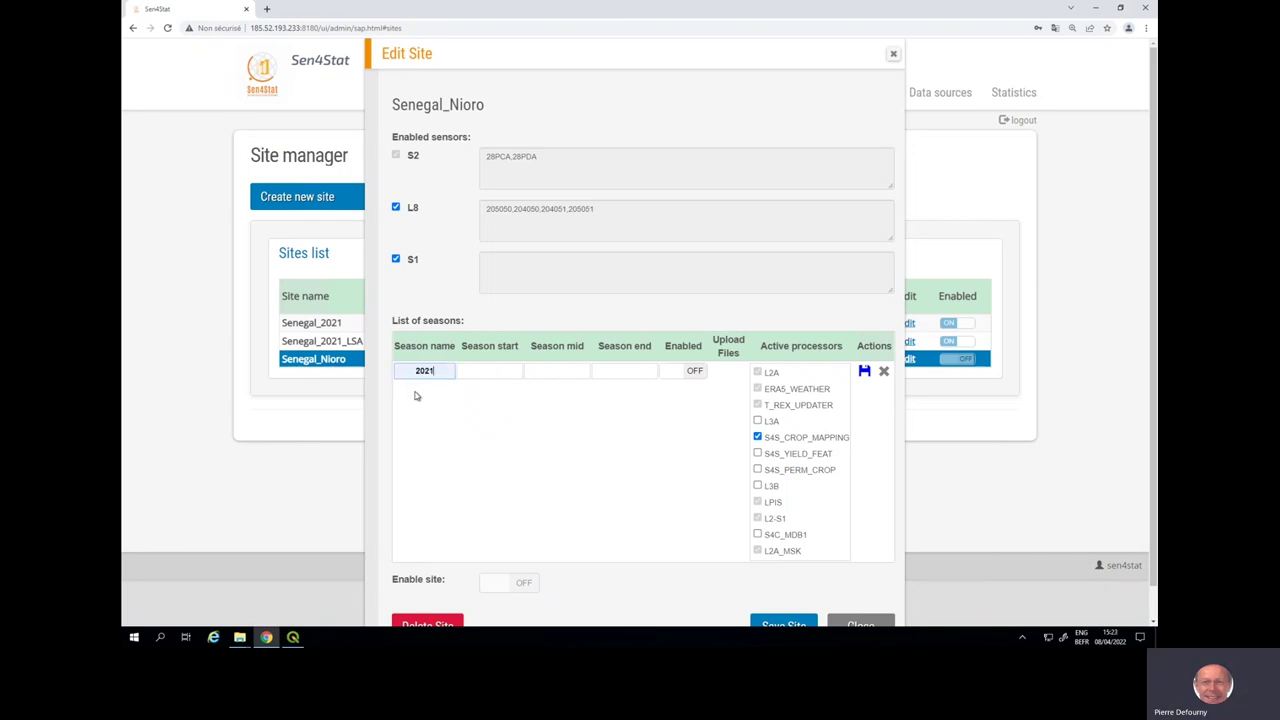
{"action": "left_click", "coordinate": [487, 371]}
{"action": "left_click", "coordinate": [608, 393]}
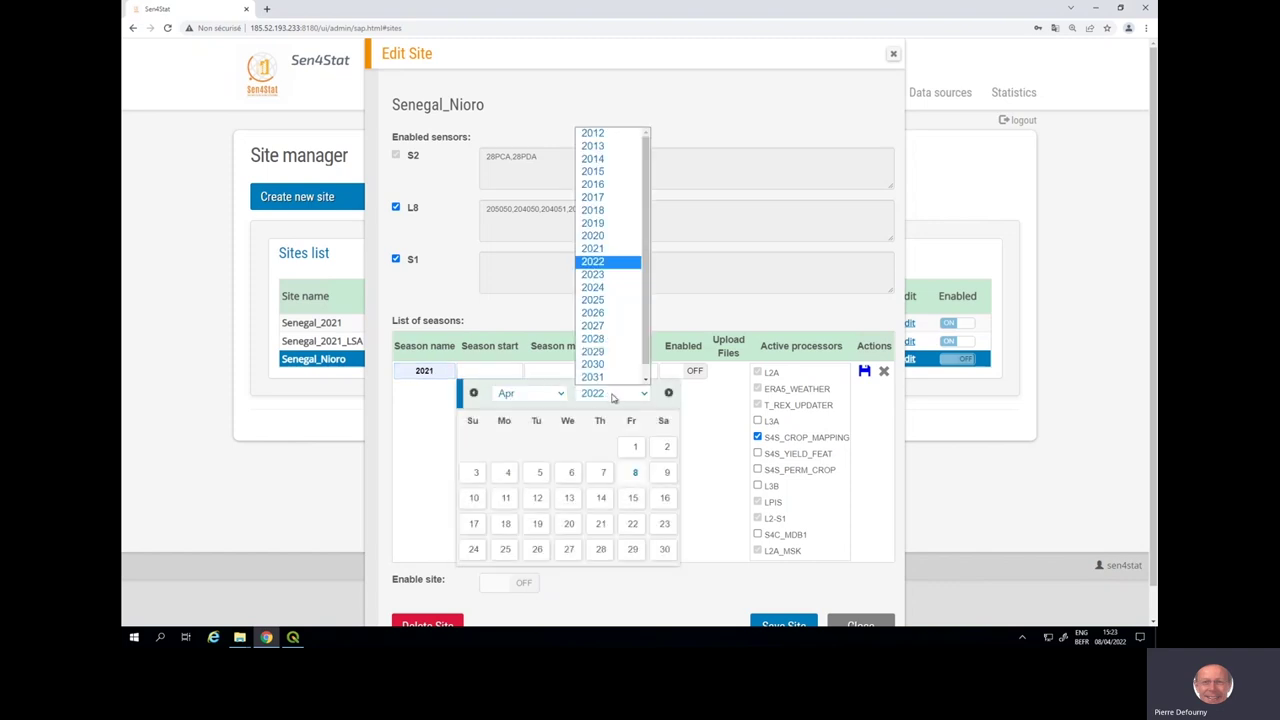
{"action": "left_click", "coordinate": [593, 248]}
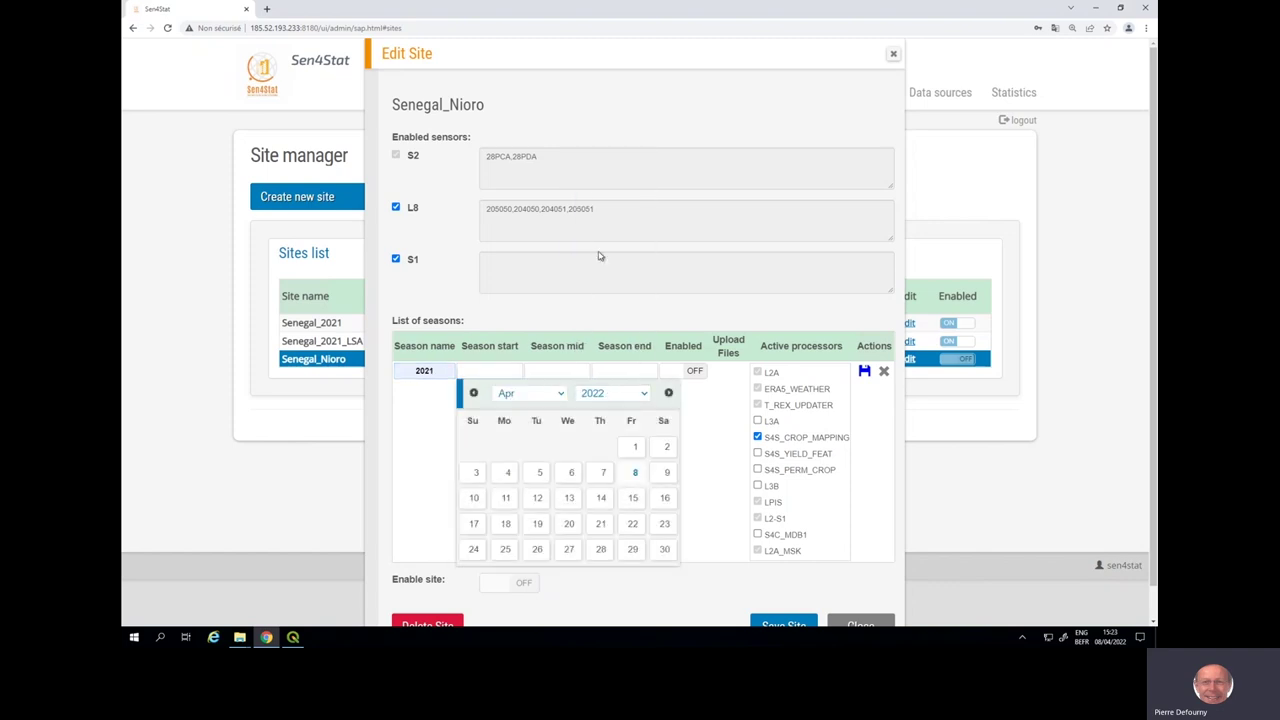
{"action": "left_click", "coordinate": [560, 394]}
{"action": "left_click", "coordinate": [508, 459]}
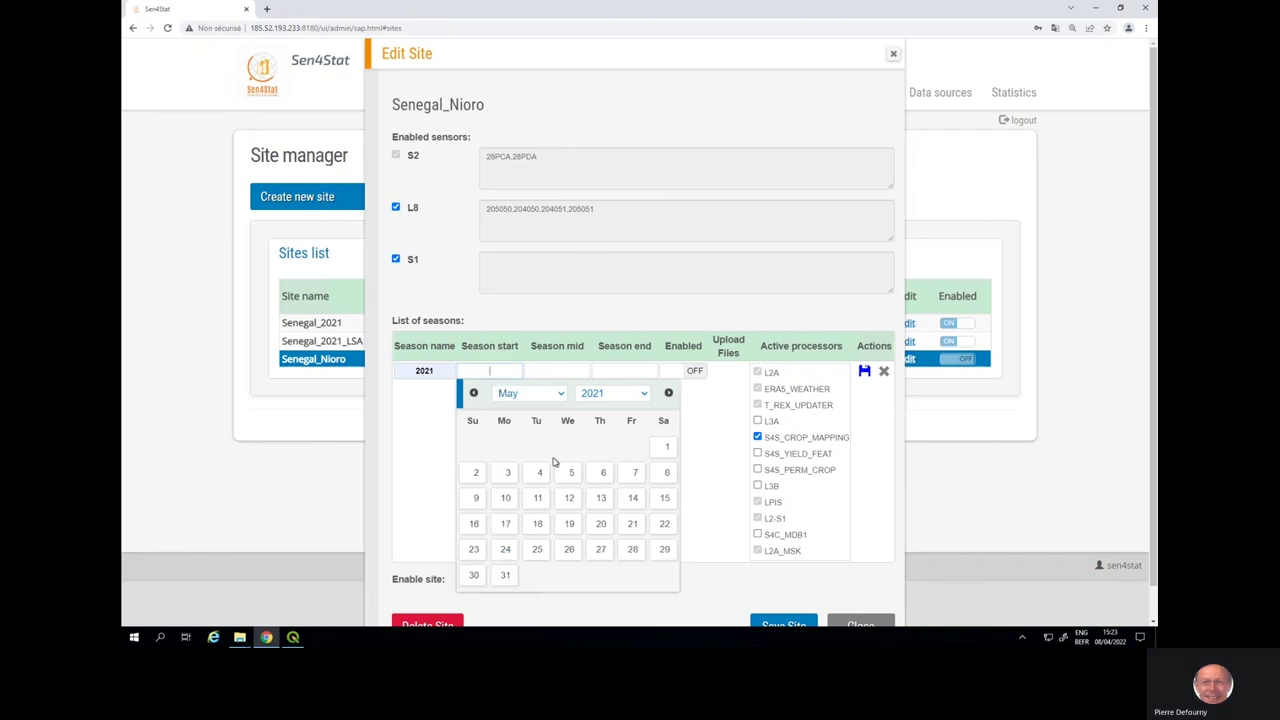
{"action": "left_click", "coordinate": [663, 449]}
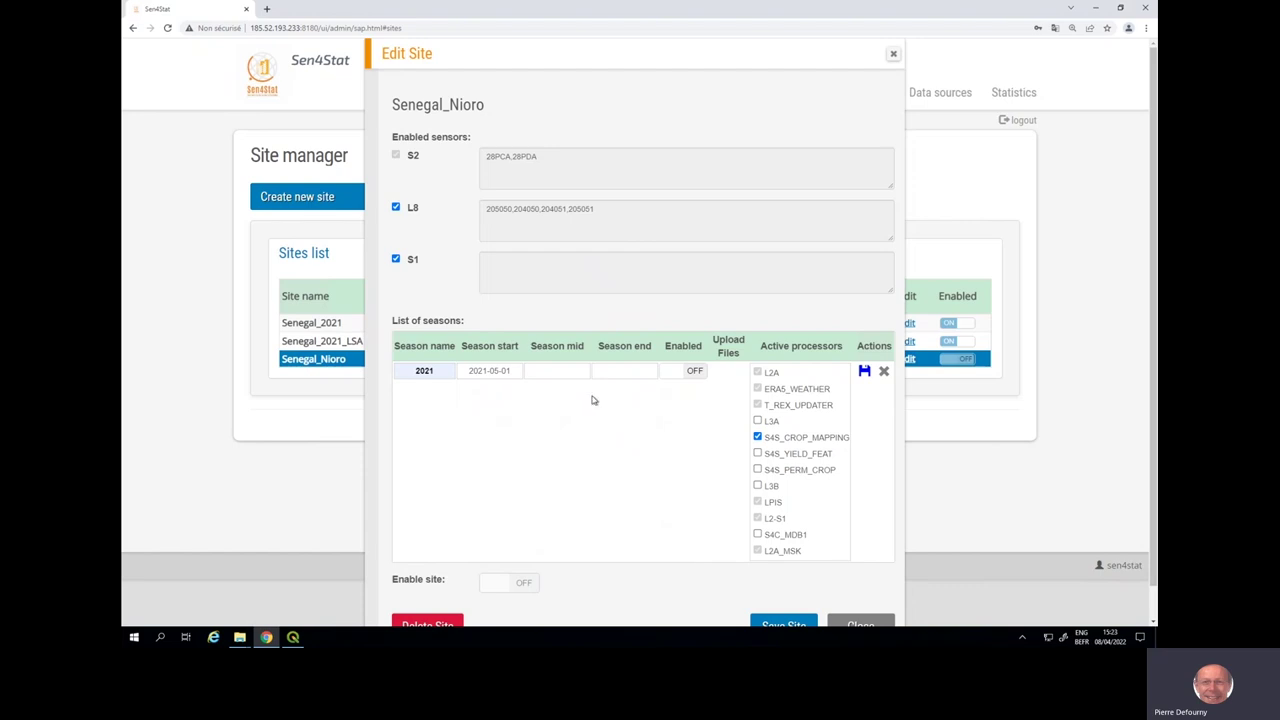
- Set the season mid date to 2021-07-01
{"action": "left_click", "coordinate": [564, 376]}
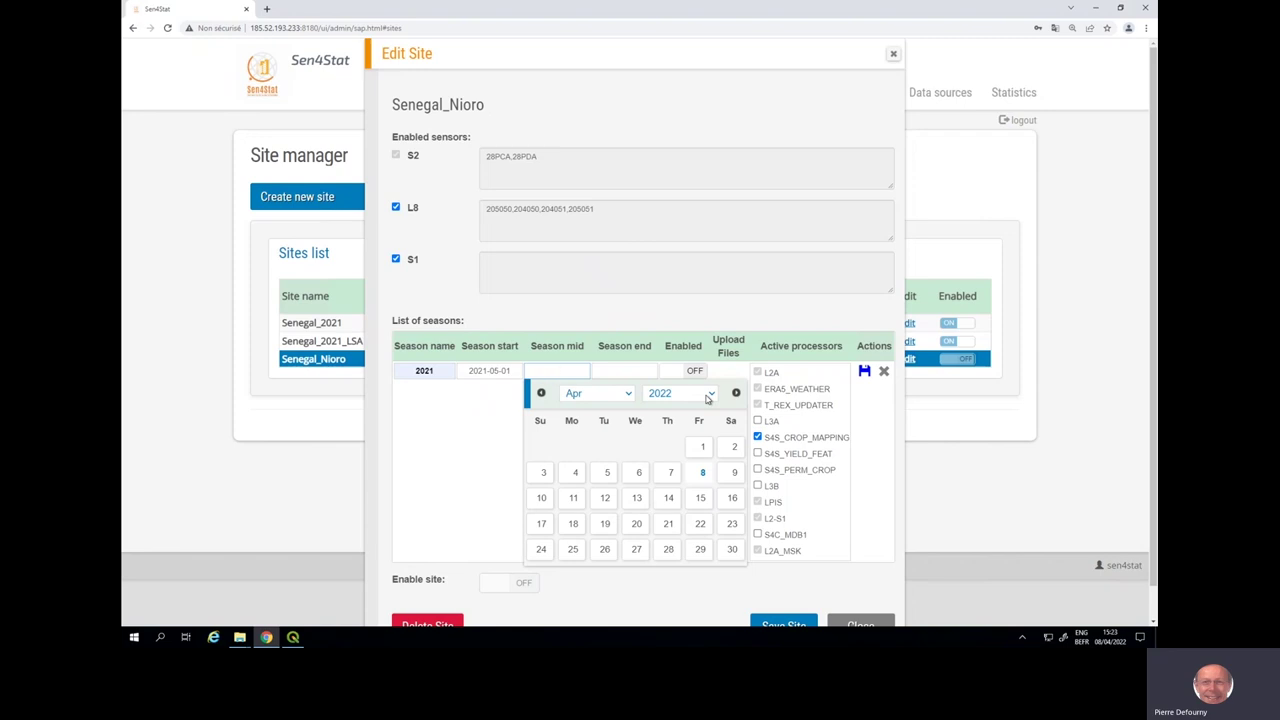
{"action": "left_click", "coordinate": [706, 396]}
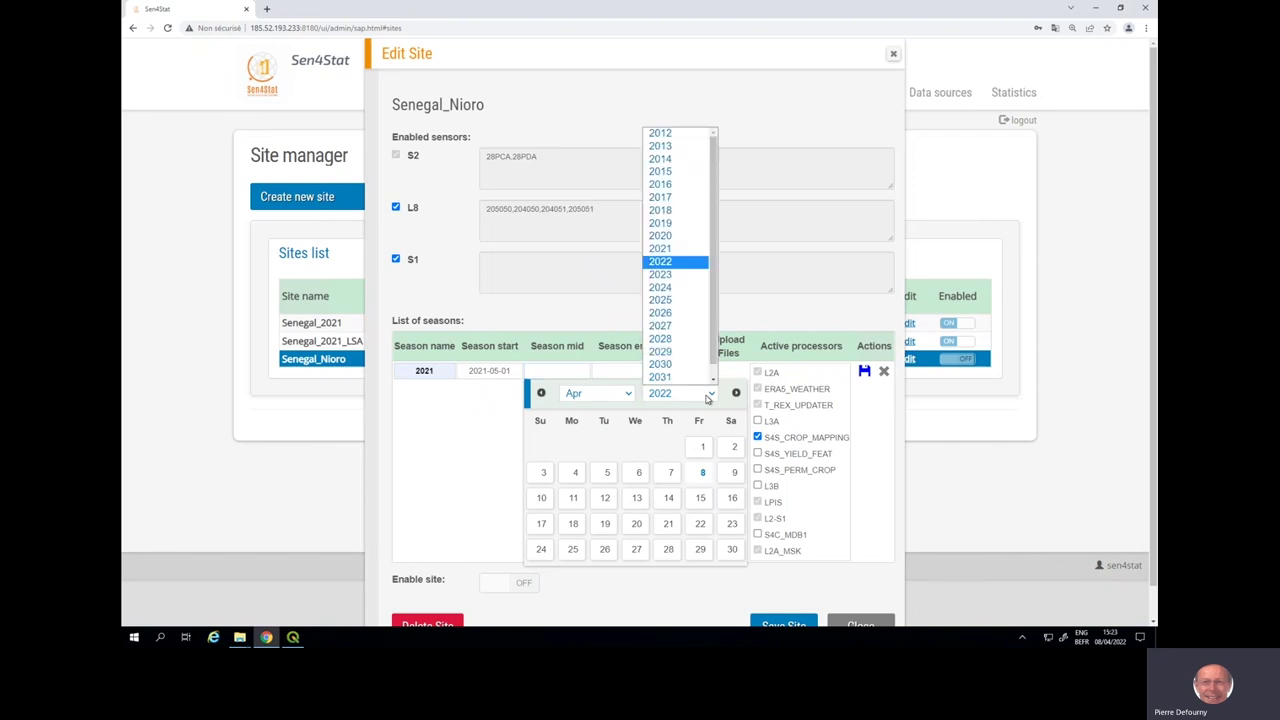
{"action": "left_click", "coordinate": [673, 256]}
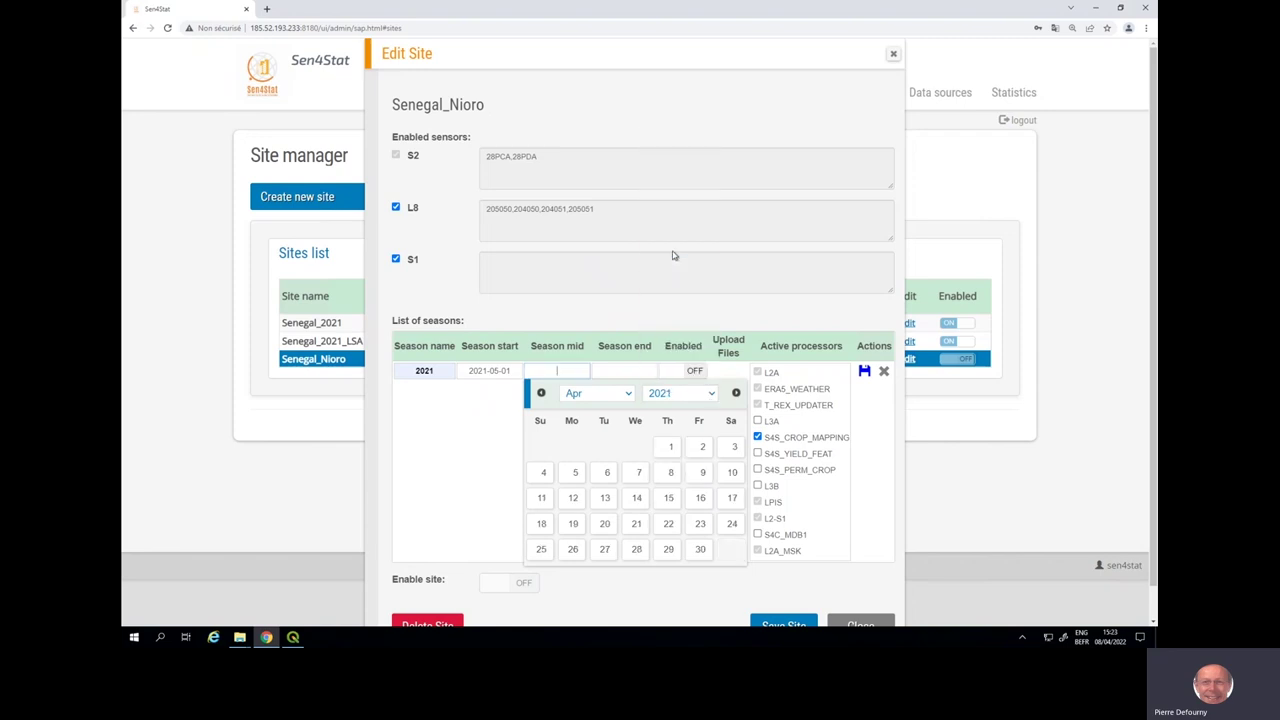
{"action": "left_click", "coordinate": [631, 394]}
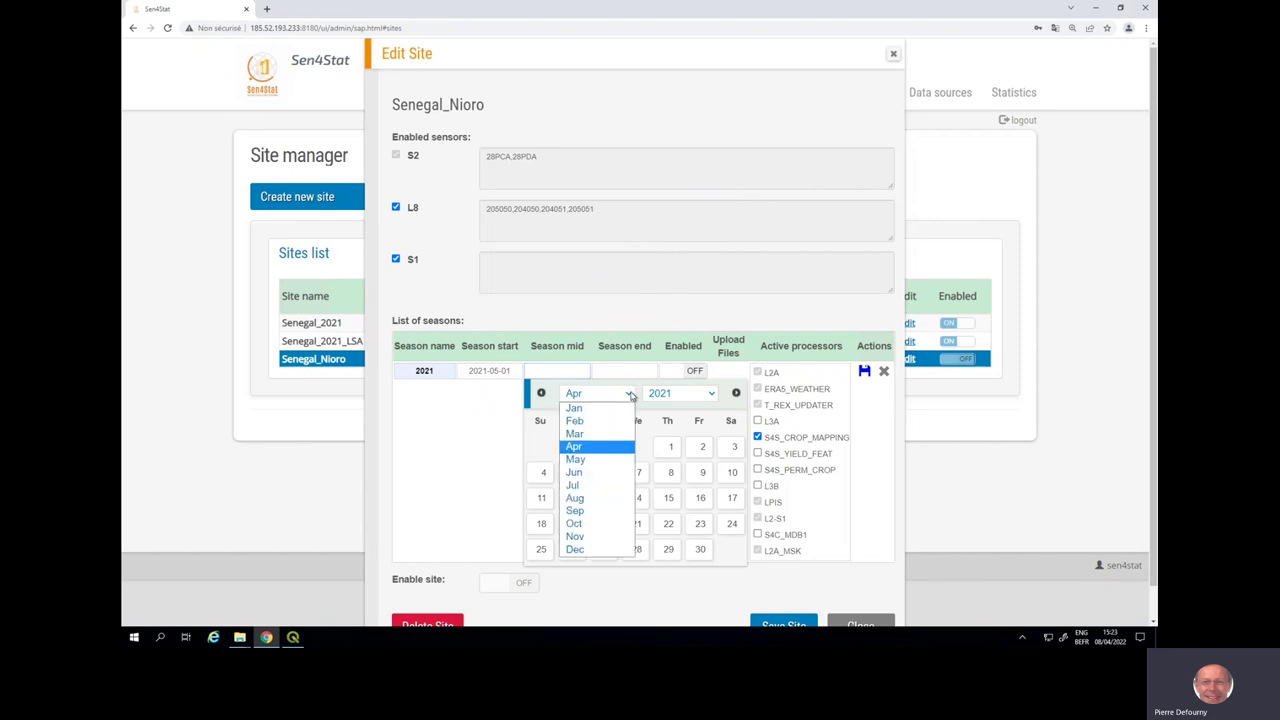
{"action": "left_click", "coordinate": [619, 486]}
{"action": "left_click", "coordinate": [670, 447]}
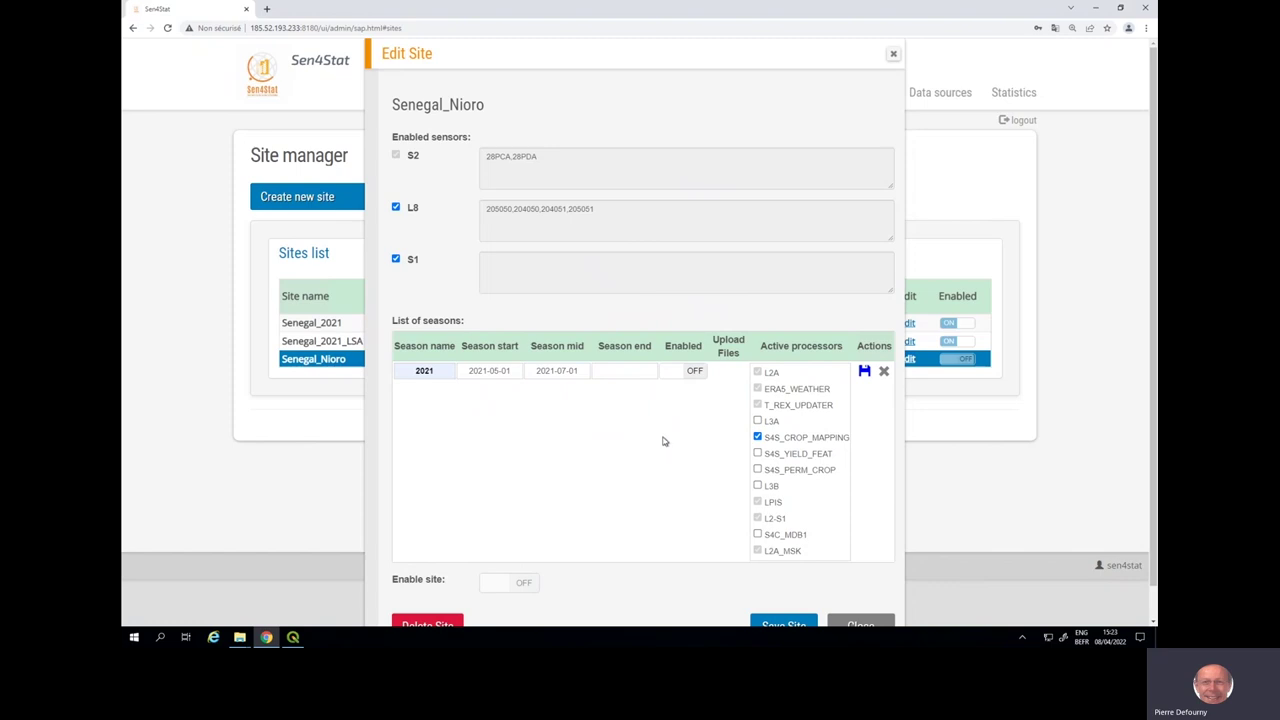
- Set the season end date to 2021-12-31 and switch the season on
{"action": "left_click", "coordinate": [631, 369]}
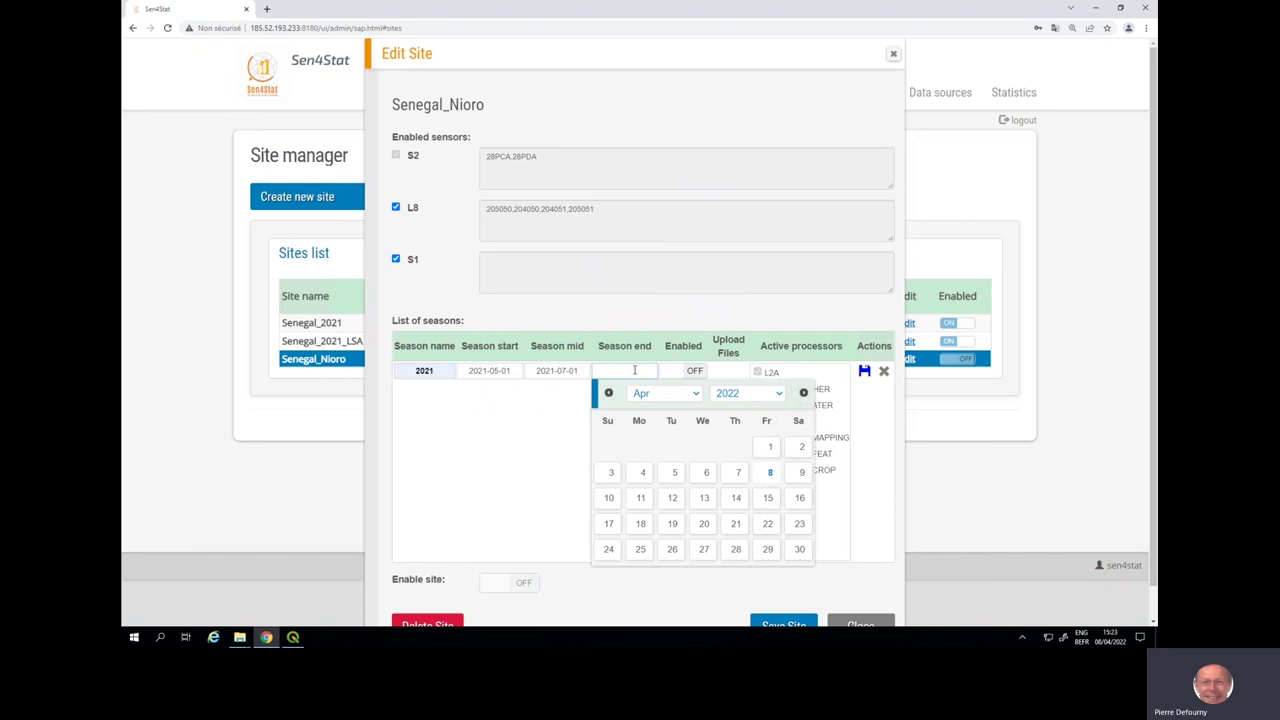
{"action": "left_click", "coordinate": [736, 397]}
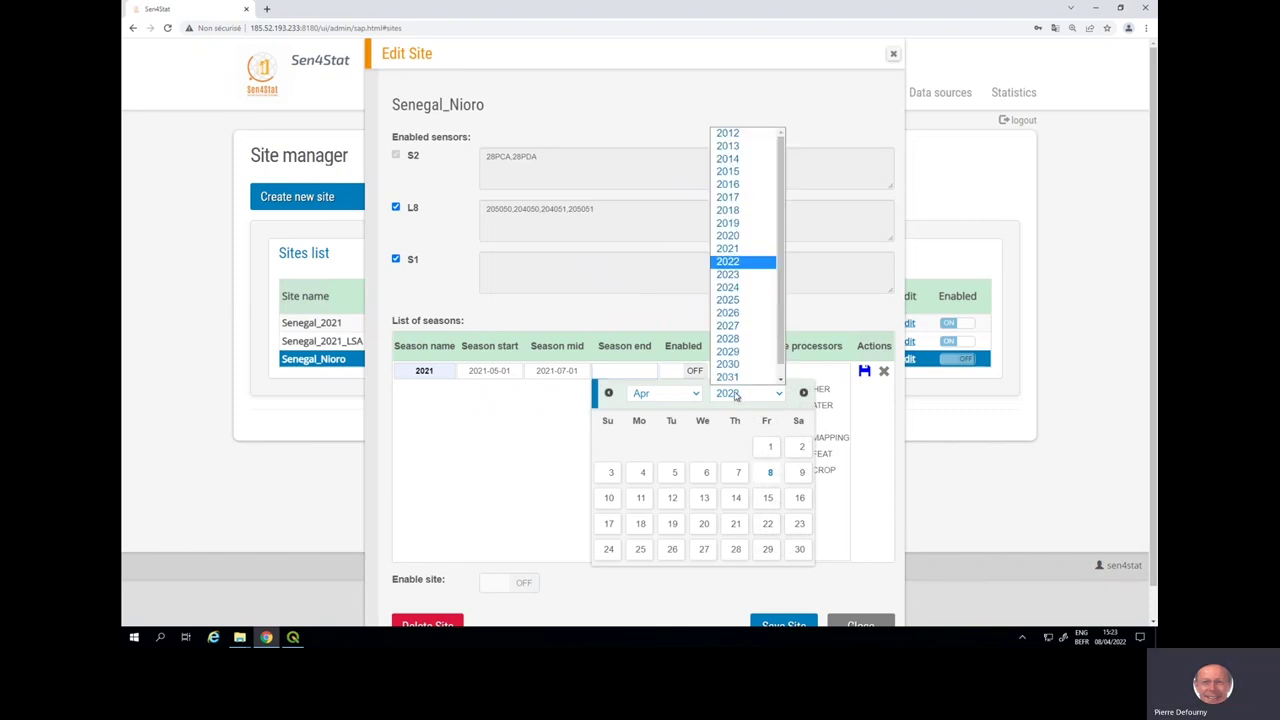
{"action": "left_click", "coordinate": [731, 250]}
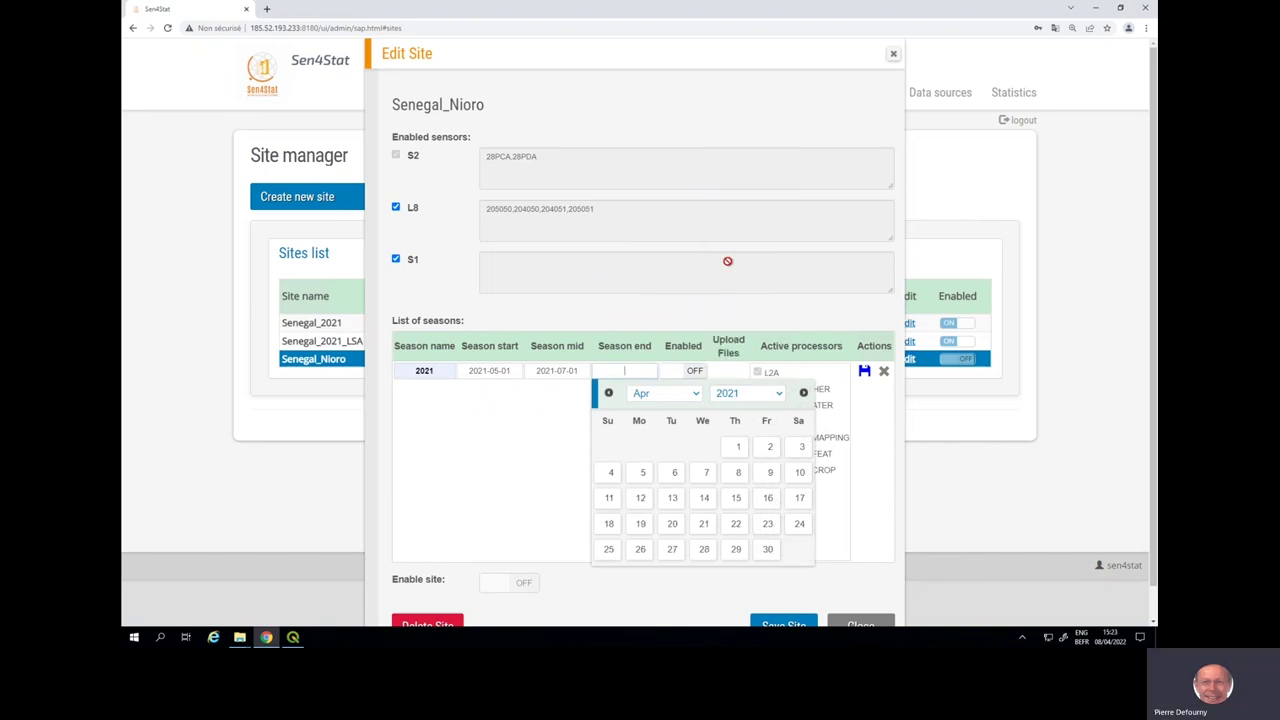
{"action": "left_click", "coordinate": [696, 395]}
{"action": "left_click", "coordinate": [665, 550]}
{"action": "left_click", "coordinate": [767, 550]}
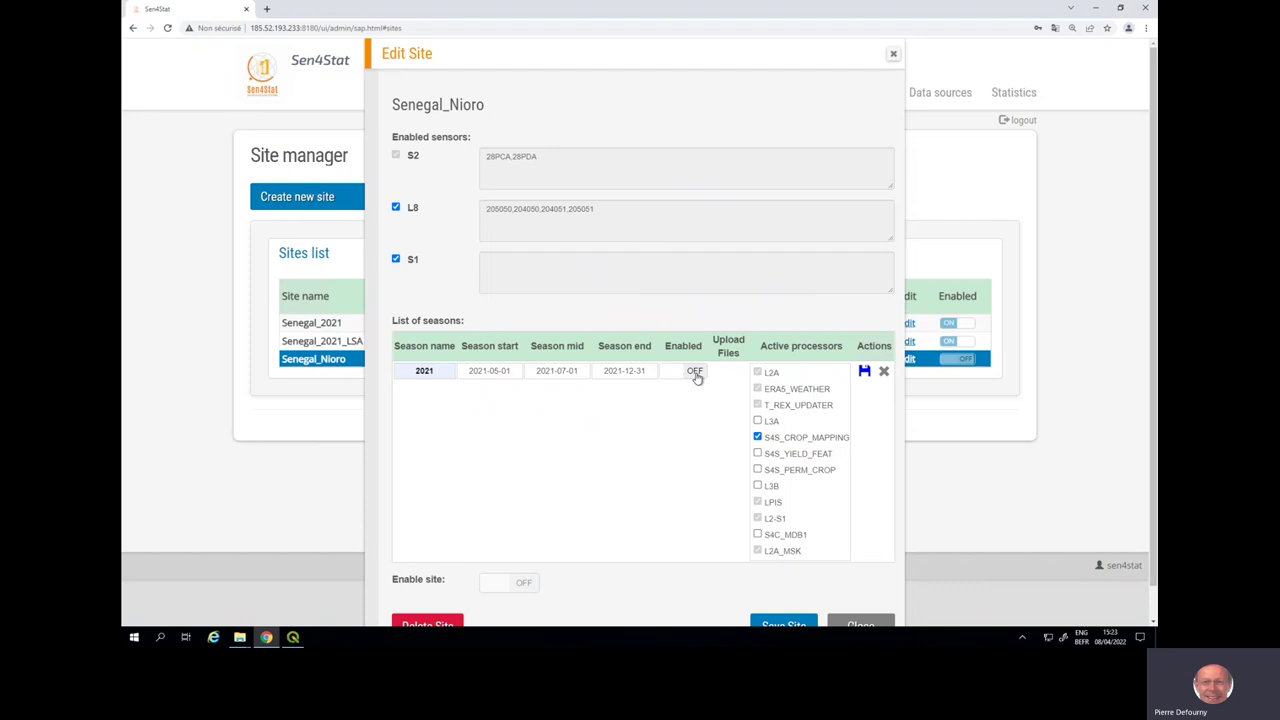
{"action": "left_click", "coordinate": [695, 372]}
- Save the 2021 season and the Senegal_Nioro site, then go to the Data sources manager
{"action": "left_click", "coordinate": [864, 372]}
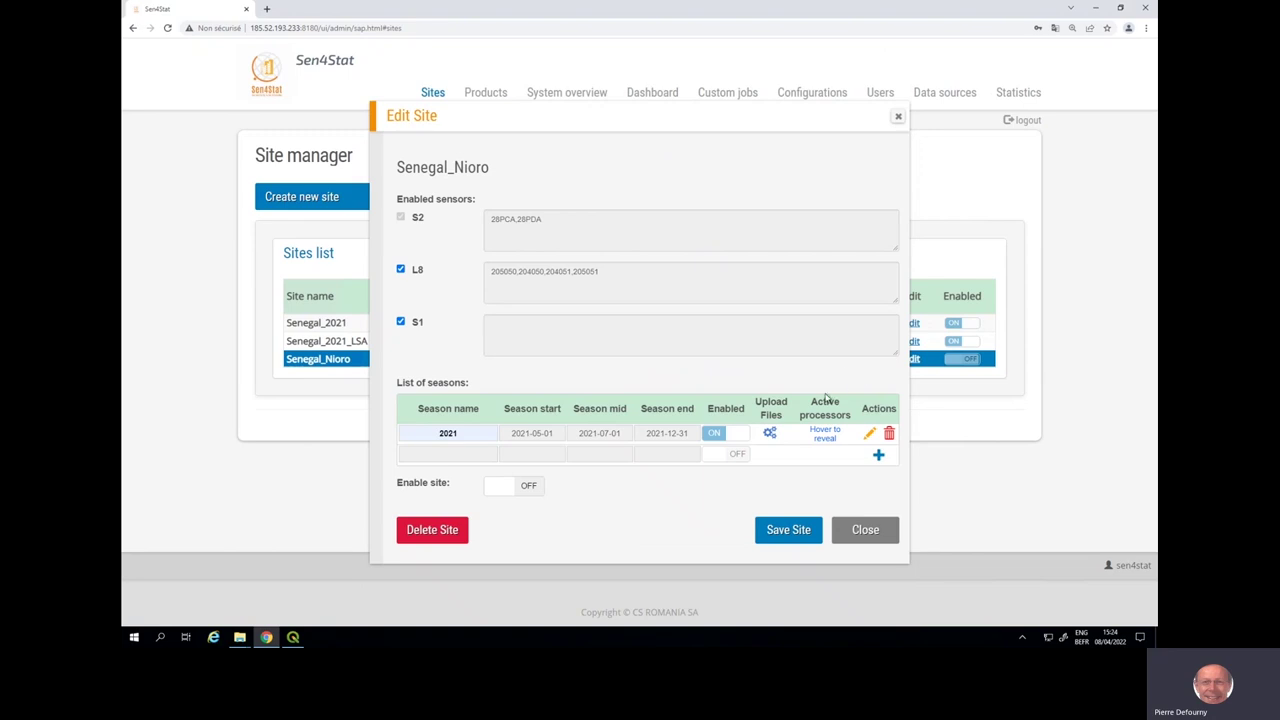
{"action": "left_click", "coordinate": [796, 533]}
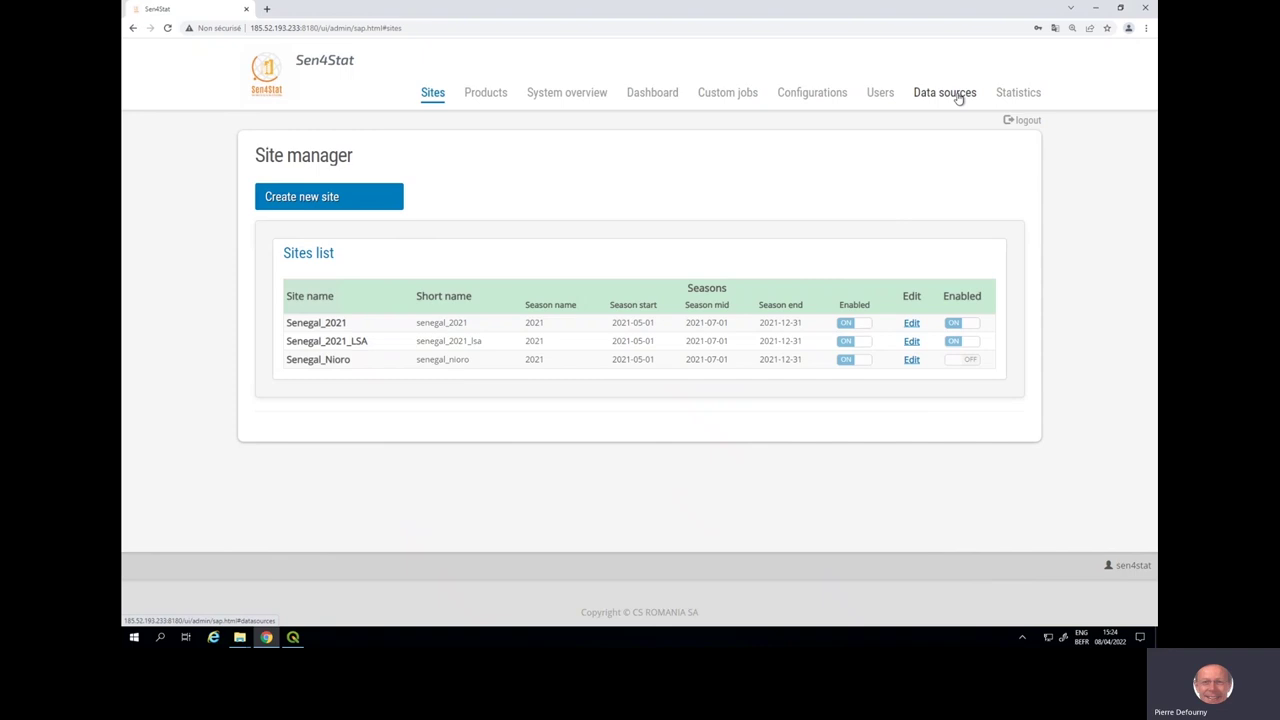
{"action": "left_click", "coordinate": [945, 92]}
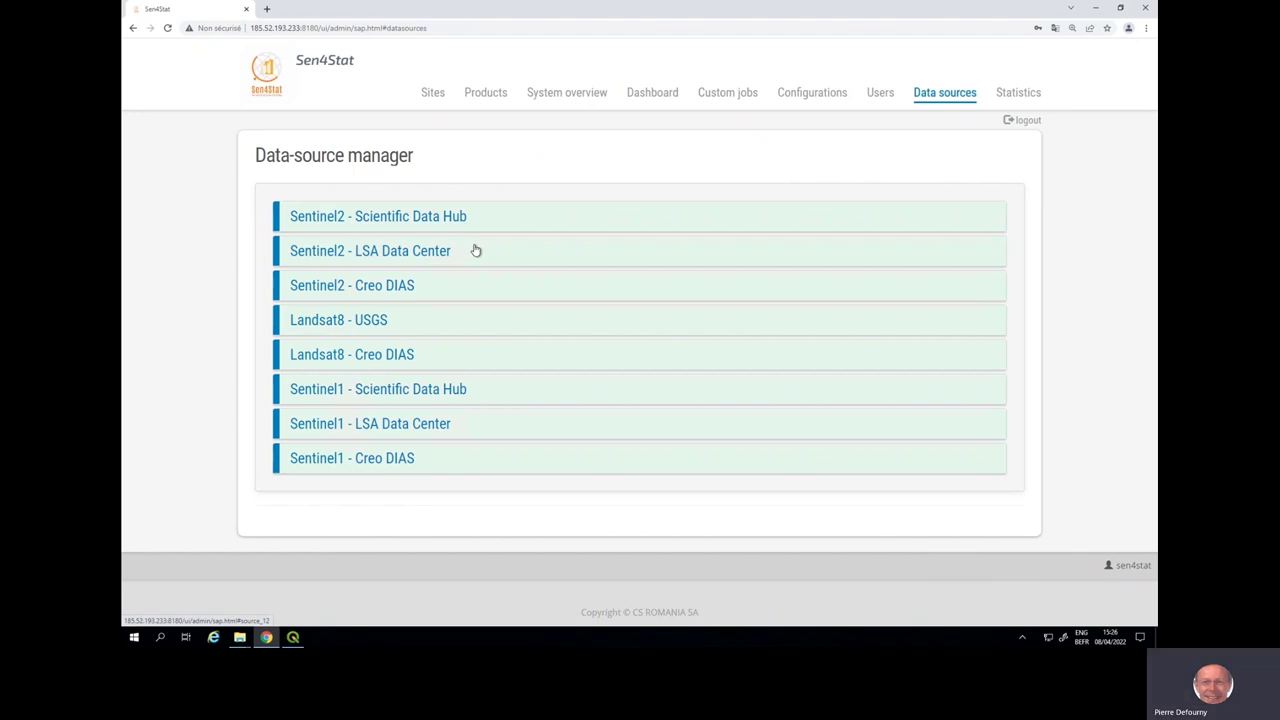
- Switch on the Sentinel2 - LSA Data Center download source and save it
{"action": "left_click", "coordinate": [476, 250]}
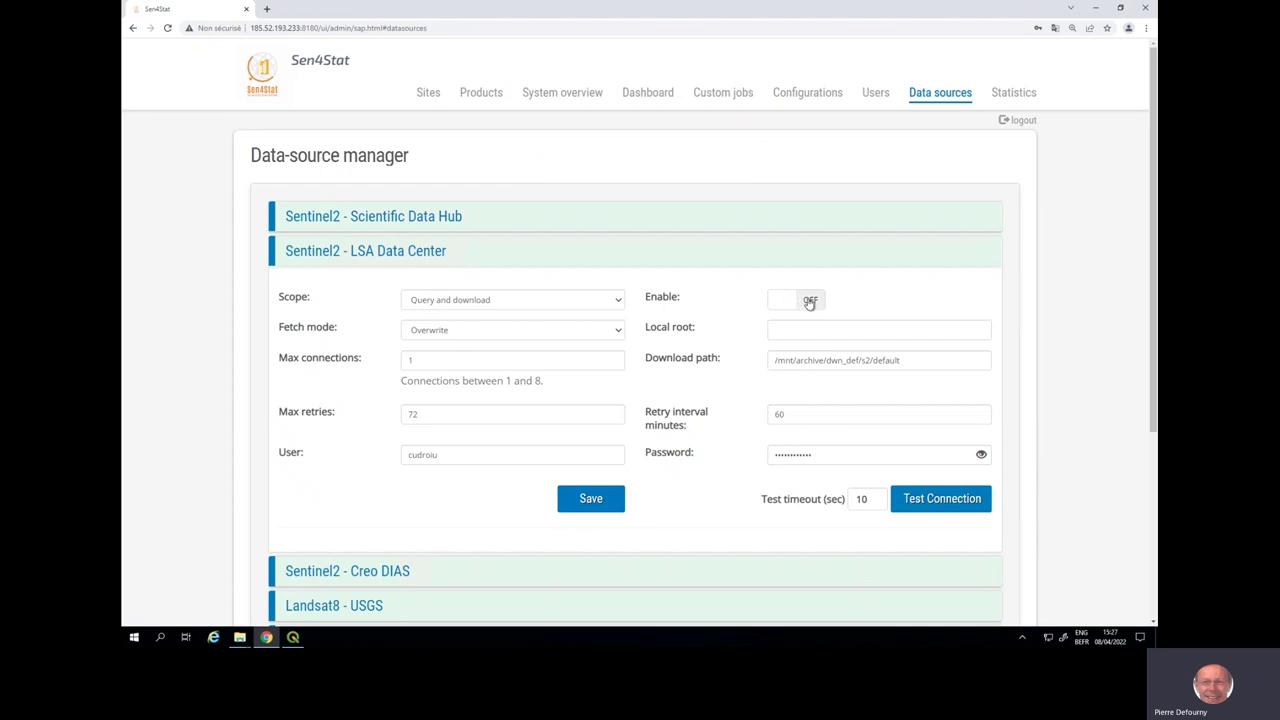
{"action": "left_click", "coordinate": [810, 302]}
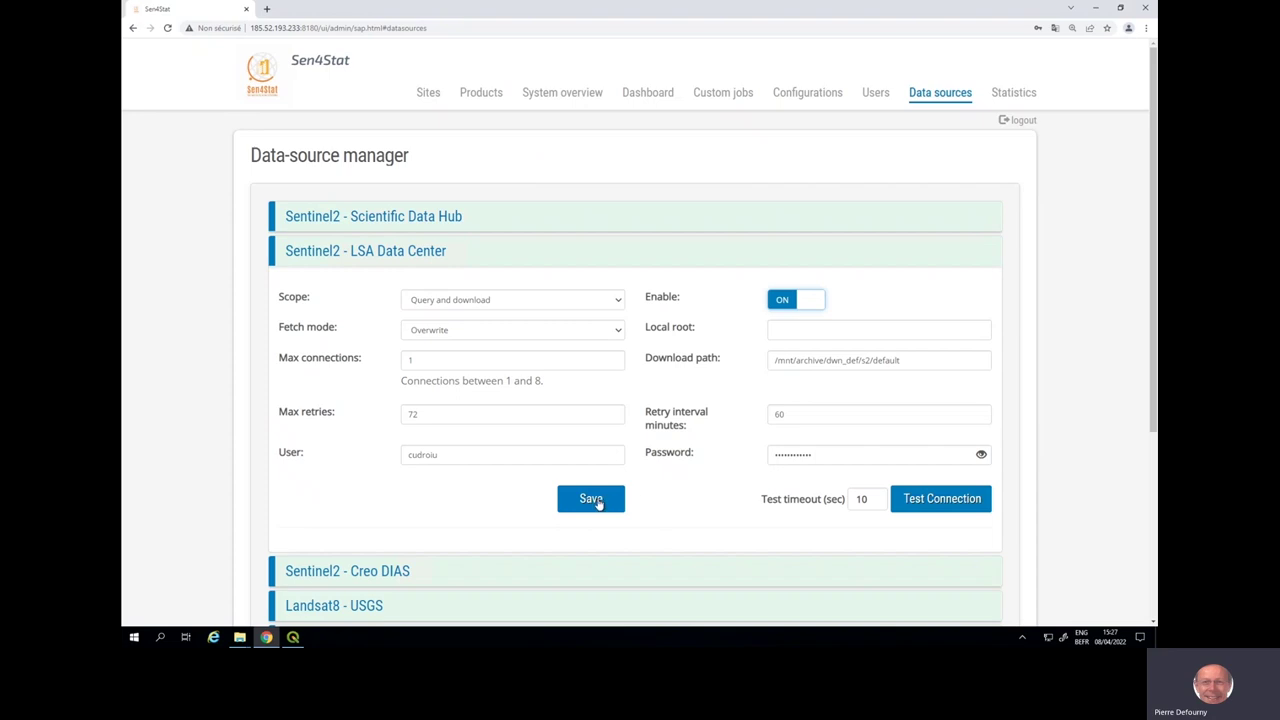
{"action": "left_click", "coordinate": [597, 502]}
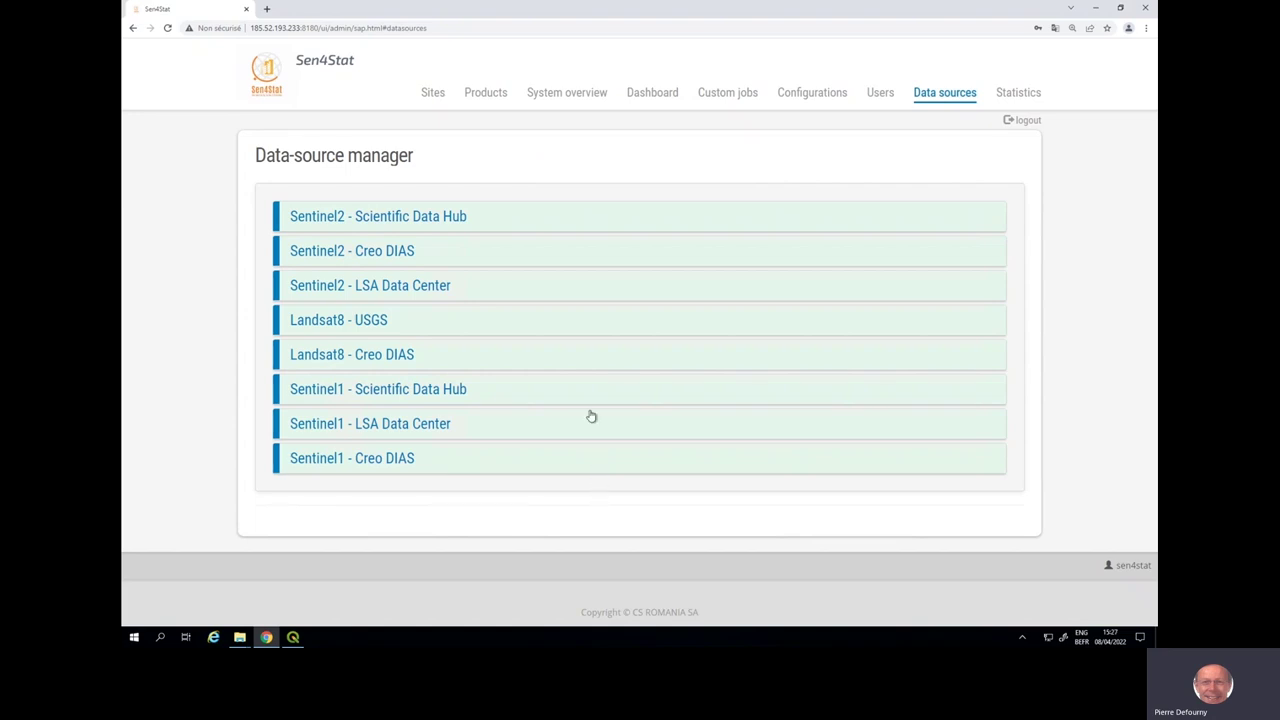
- Enable and save the Landsat8 - USGS data source
{"action": "left_click", "coordinate": [590, 331]}
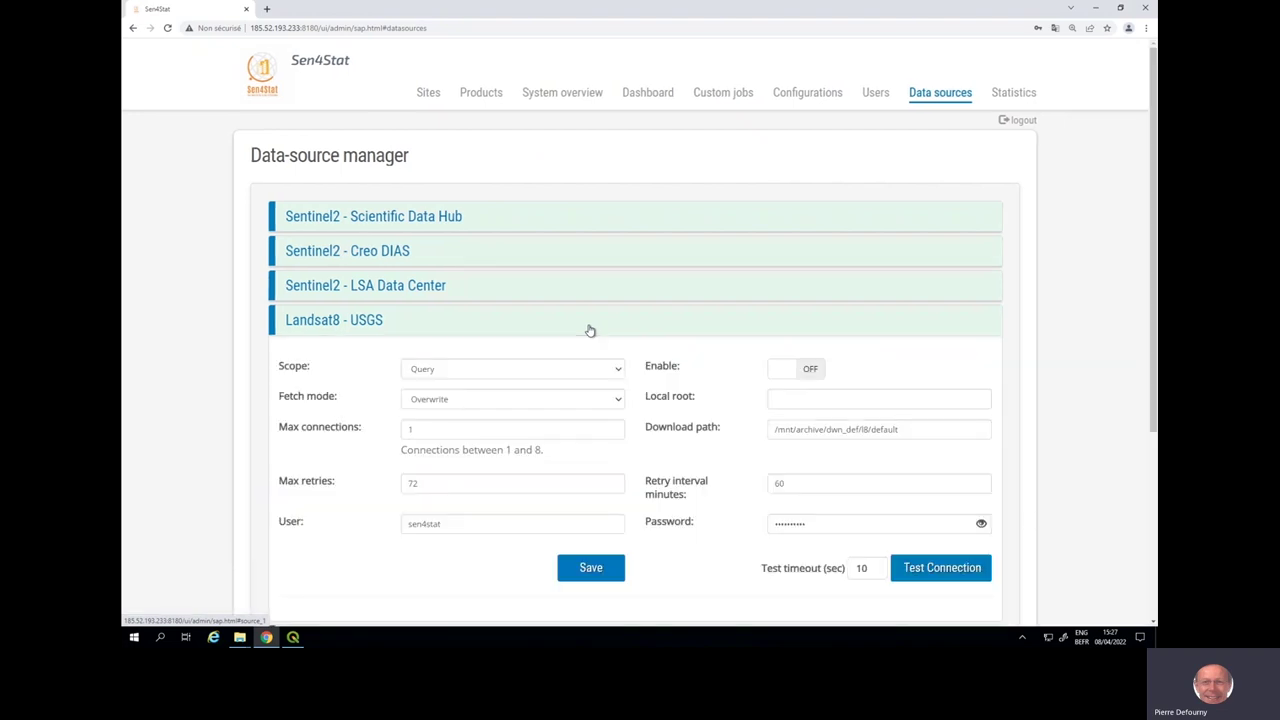
{"action": "left_click", "coordinate": [800, 372]}
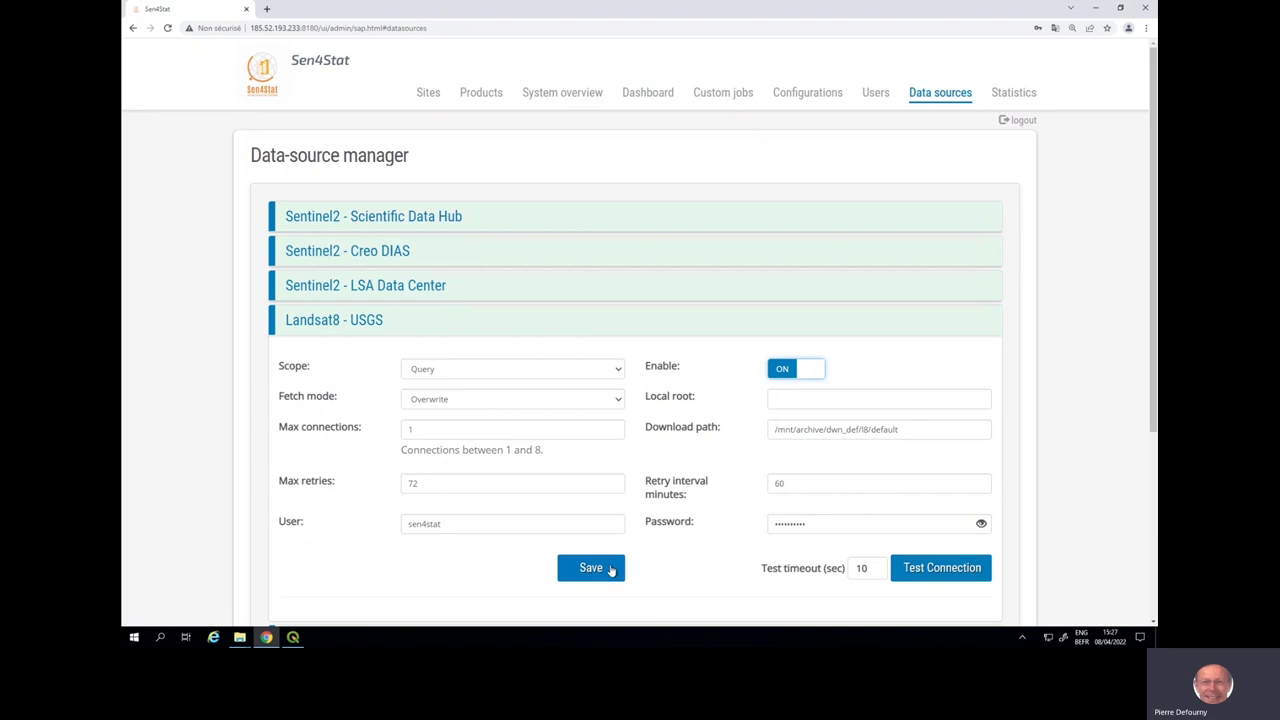
{"action": "left_click", "coordinate": [611, 568]}
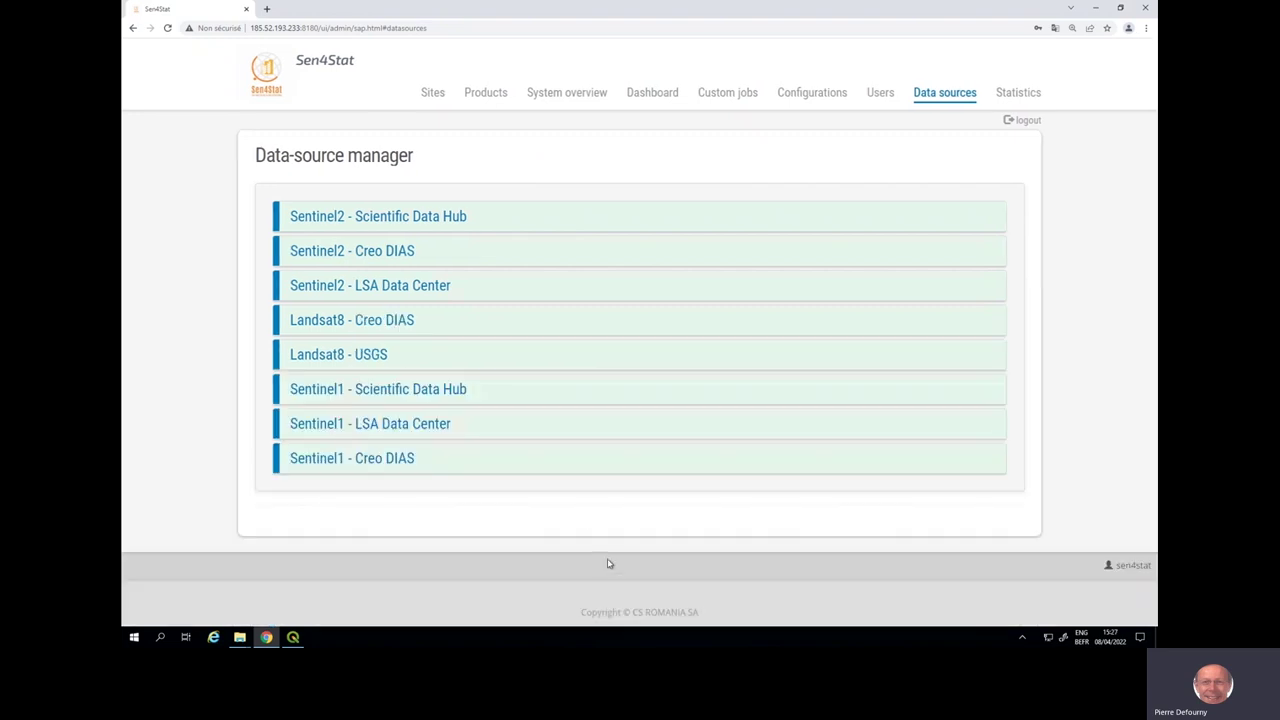
- Enable and save the Sentinel1 - LSA Data Center data source
{"action": "left_click", "coordinate": [553, 430]}
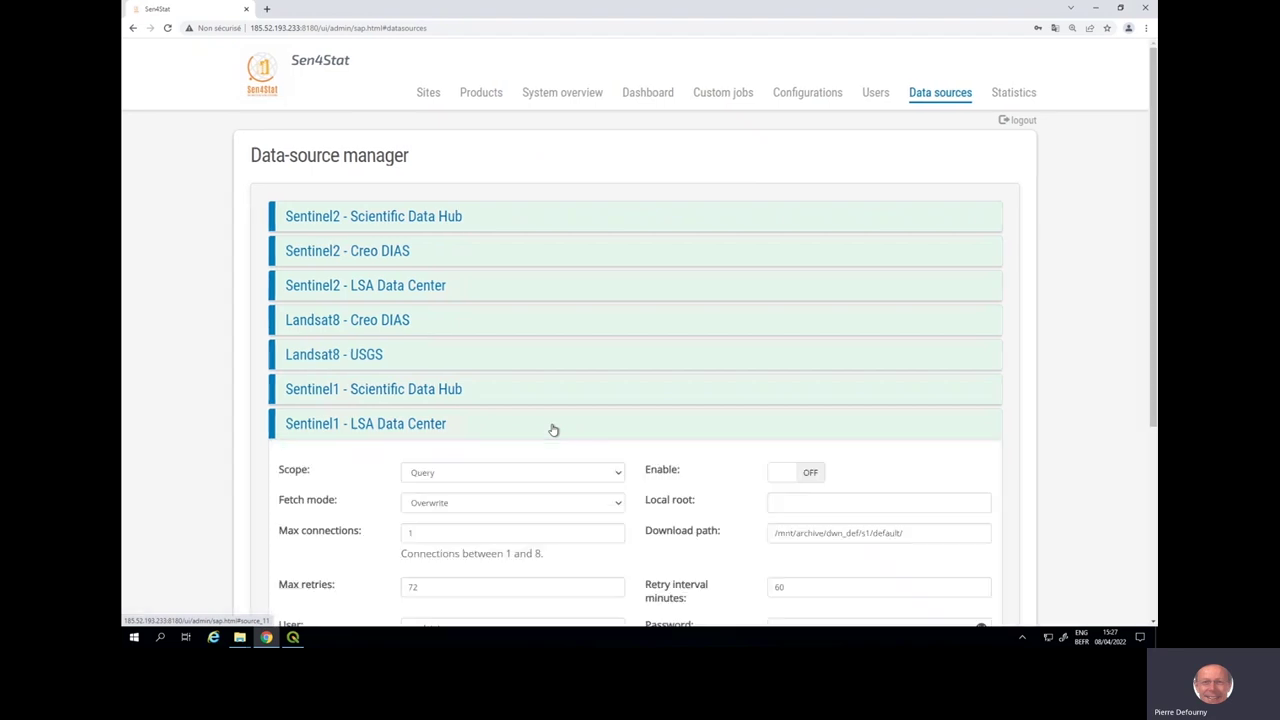
{"action": "scroll", "coordinate": [553, 430], "scroll_direction": "down", "scroll_amount": 1}
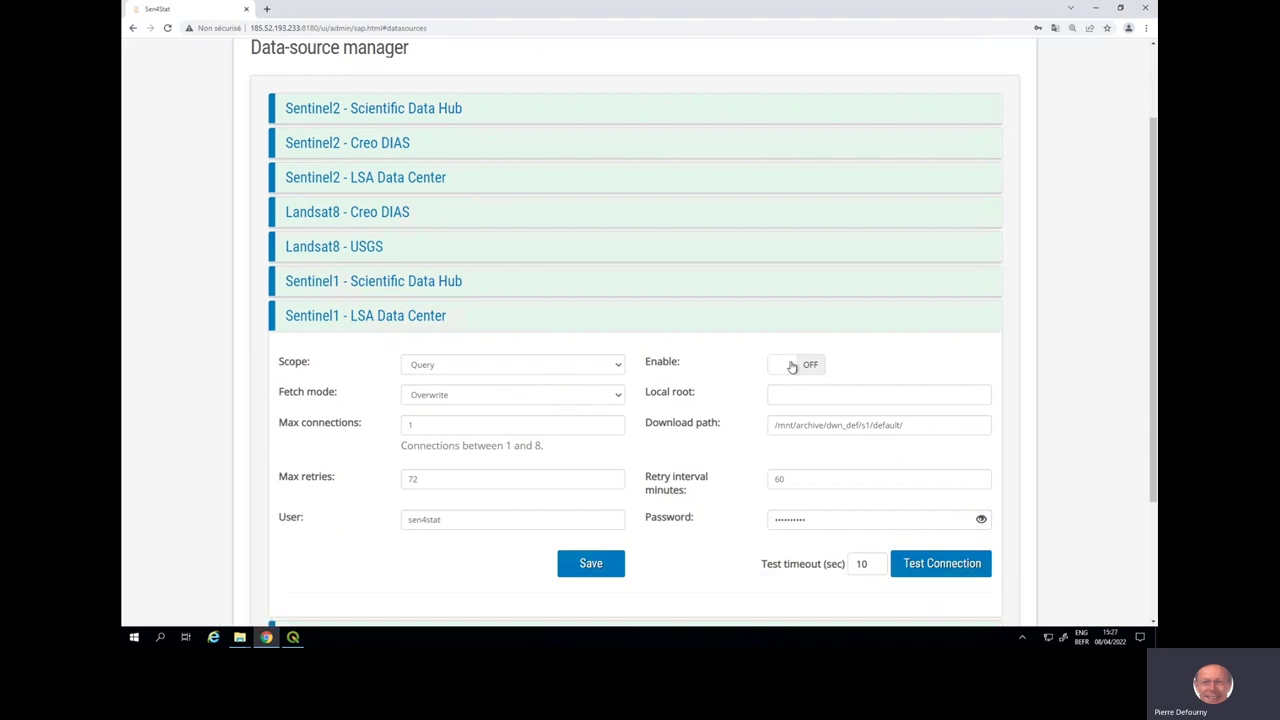
{"action": "left_click", "coordinate": [791, 366]}
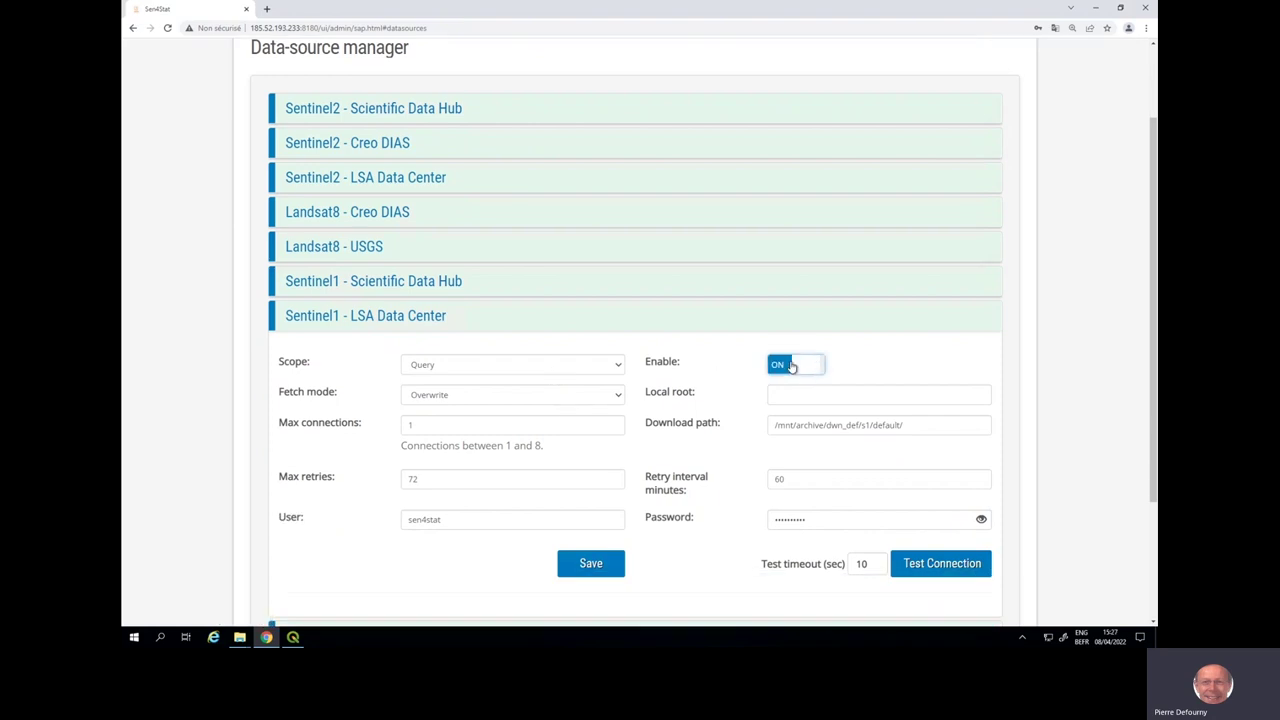
{"action": "left_click", "coordinate": [599, 566]}
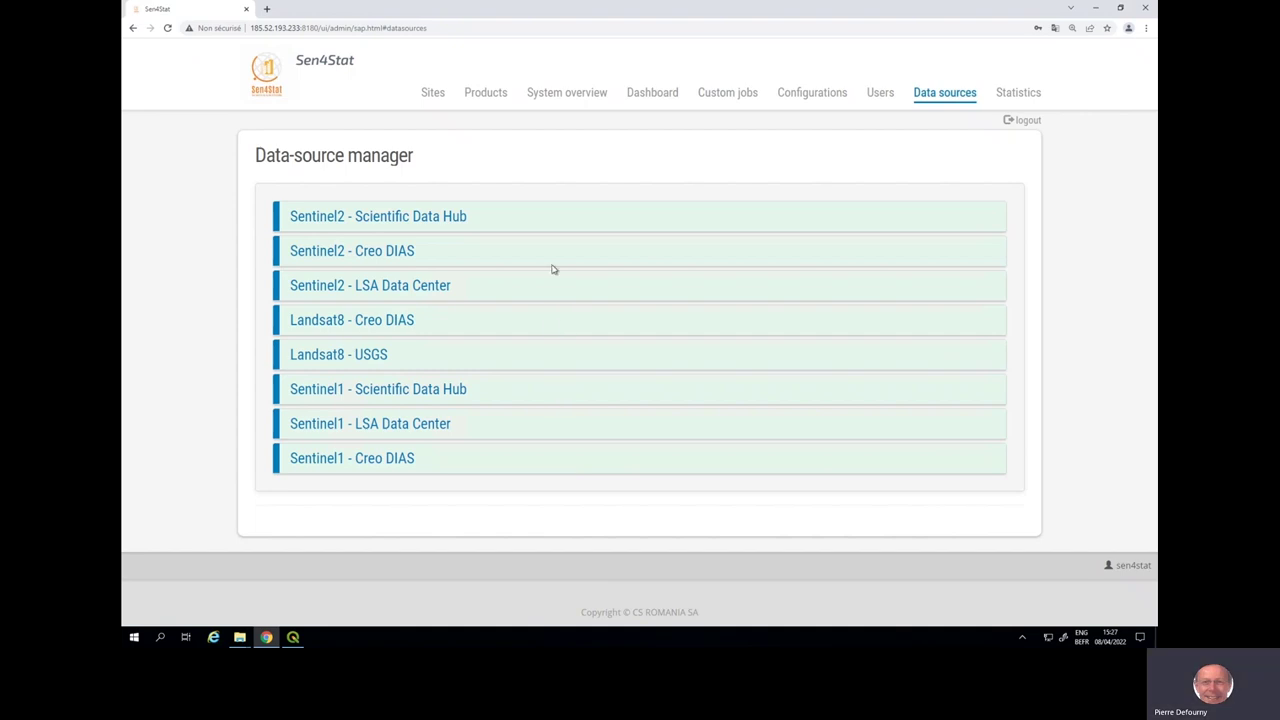
- Switch on Senegal_Nioro in the Site manager's Edit Site dialog and save it
{"action": "left_click", "coordinate": [434, 94]}
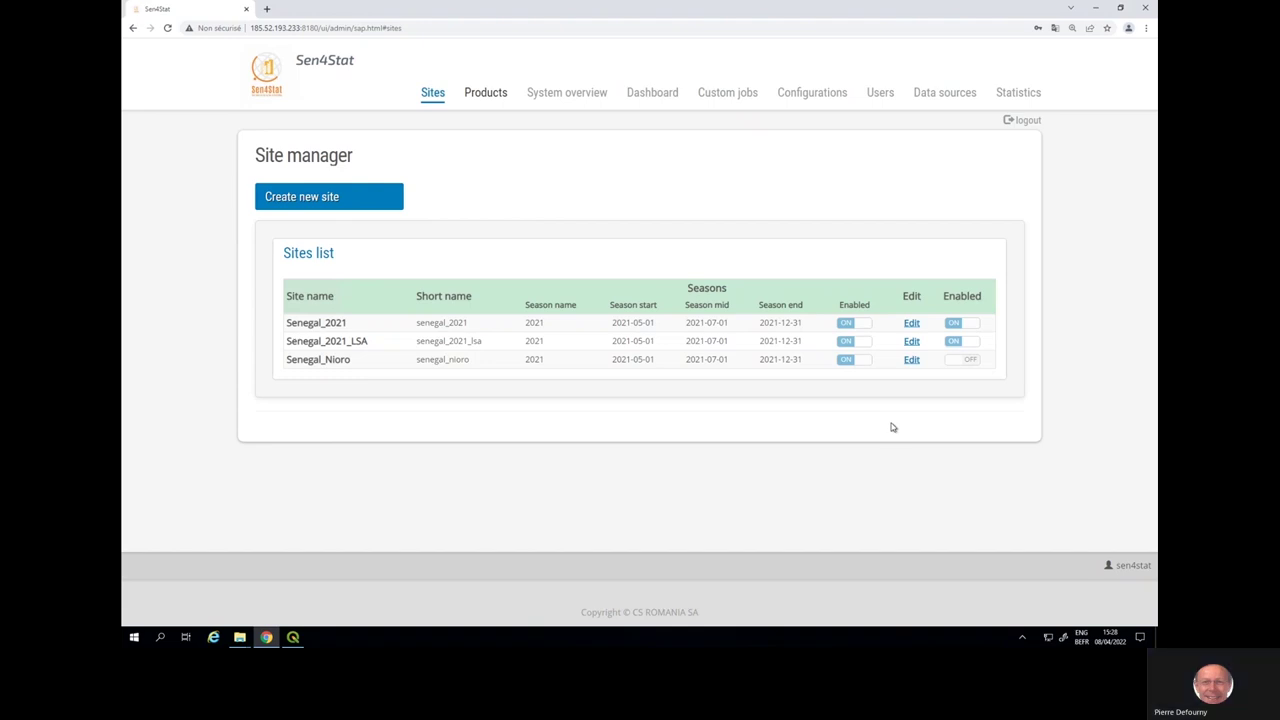
{"action": "left_click", "coordinate": [912, 361]}
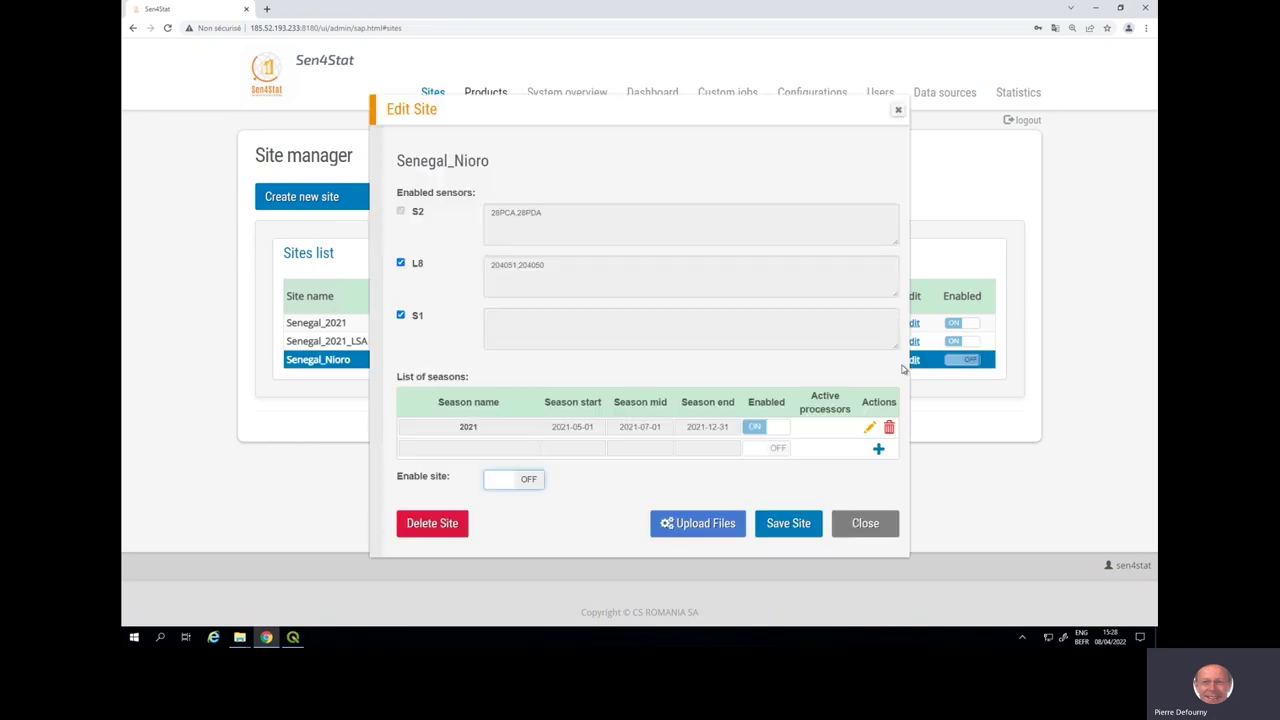
{"action": "left_click", "coordinate": [533, 481]}
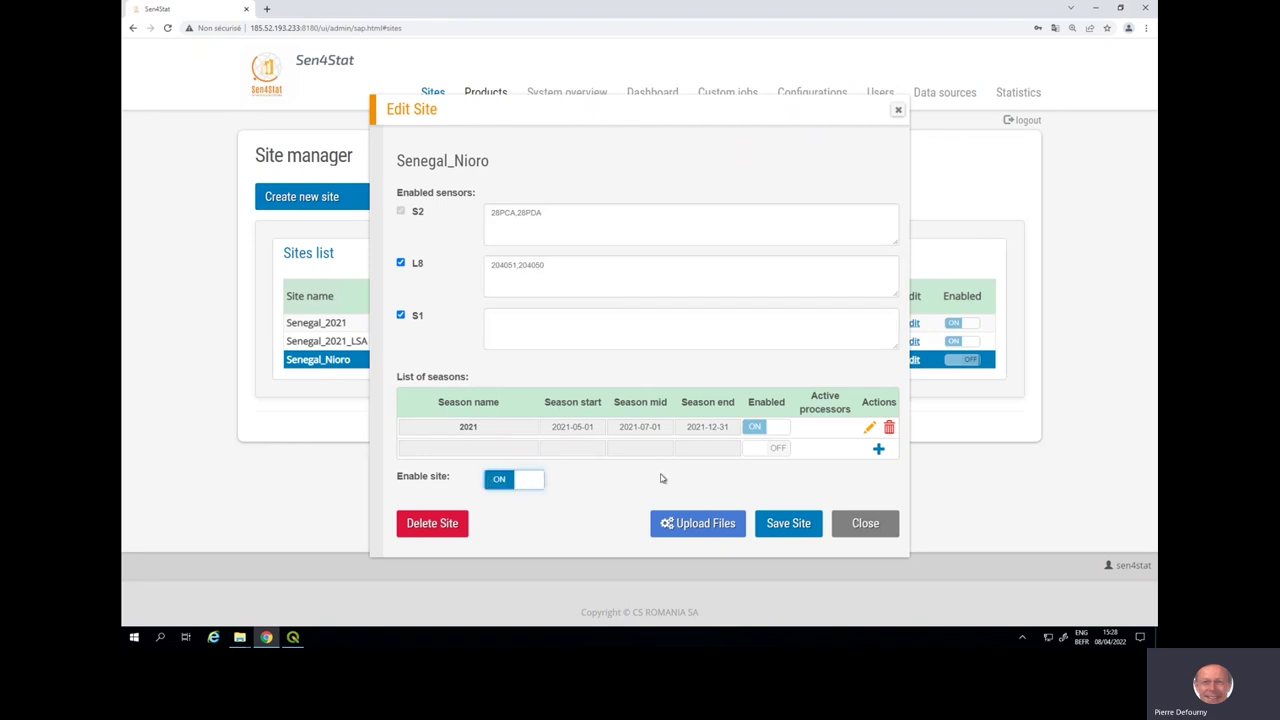
{"action": "left_click", "coordinate": [790, 528]}
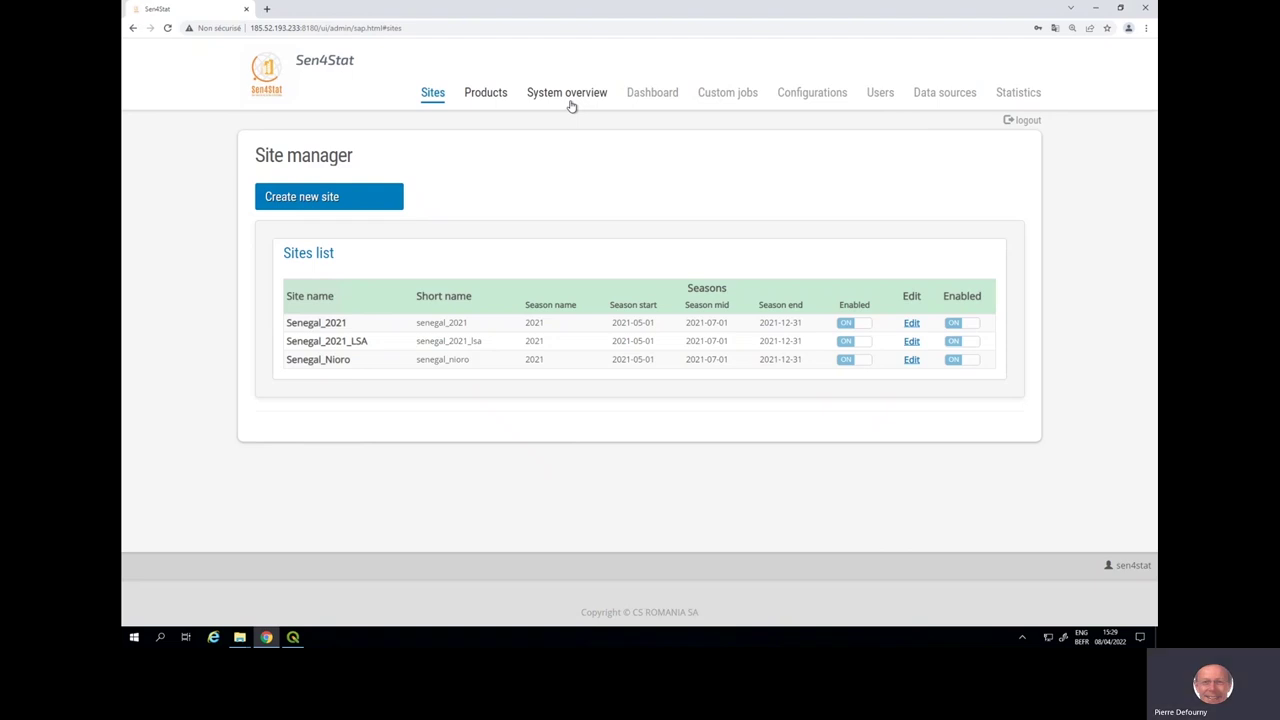
- Show System overview monitoring for the Senegal_Nioro site
{"action": "left_click", "coordinate": [574, 99]}
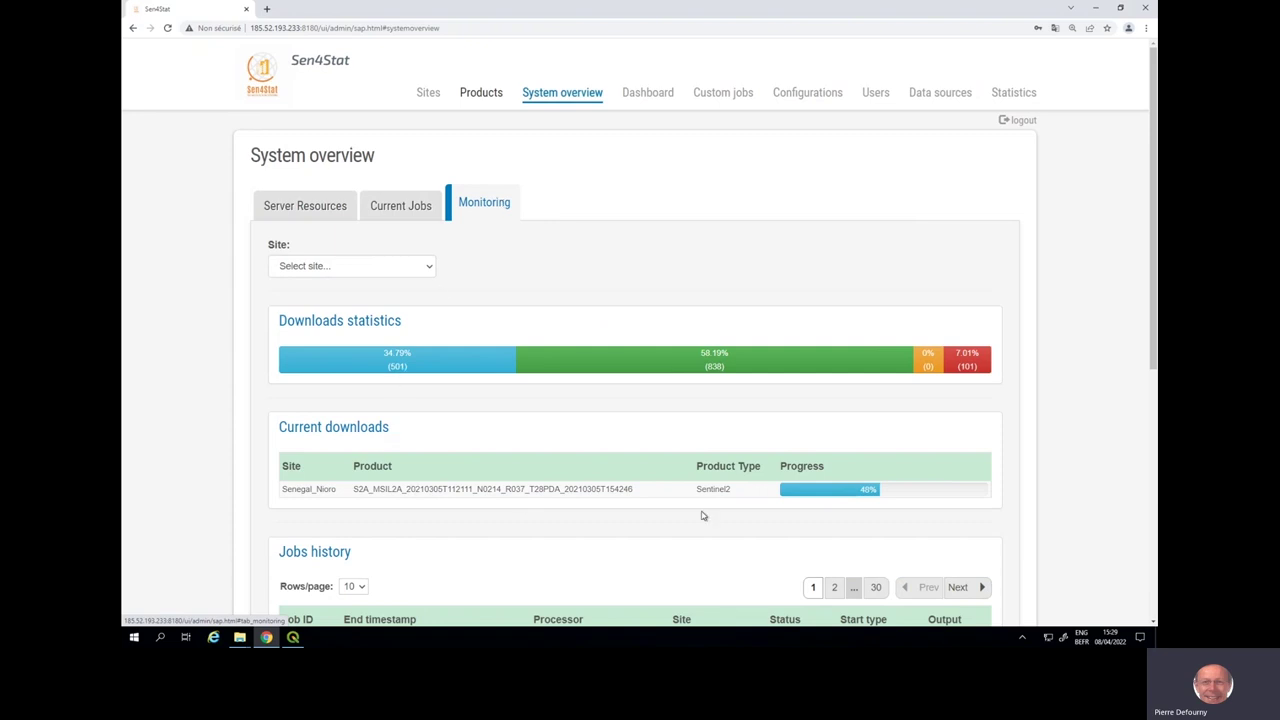
{"action": "left_click", "coordinate": [425, 268]}
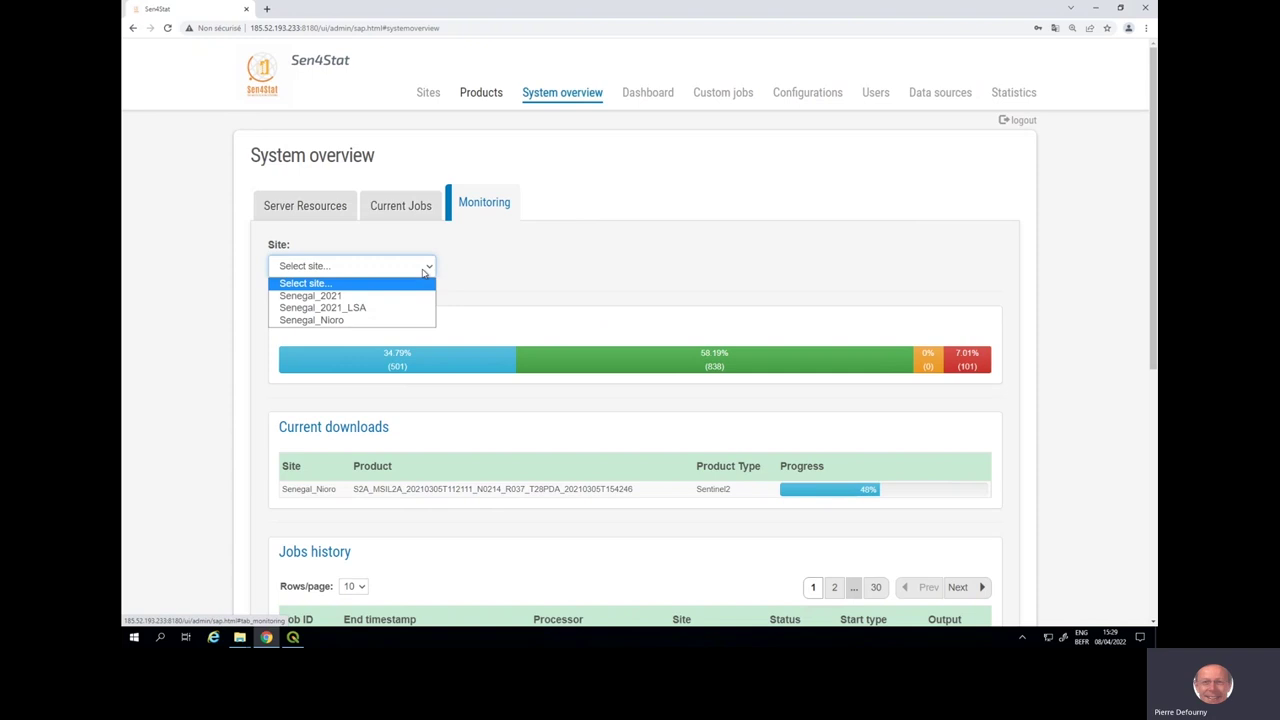
{"action": "left_click", "coordinate": [407, 321]}
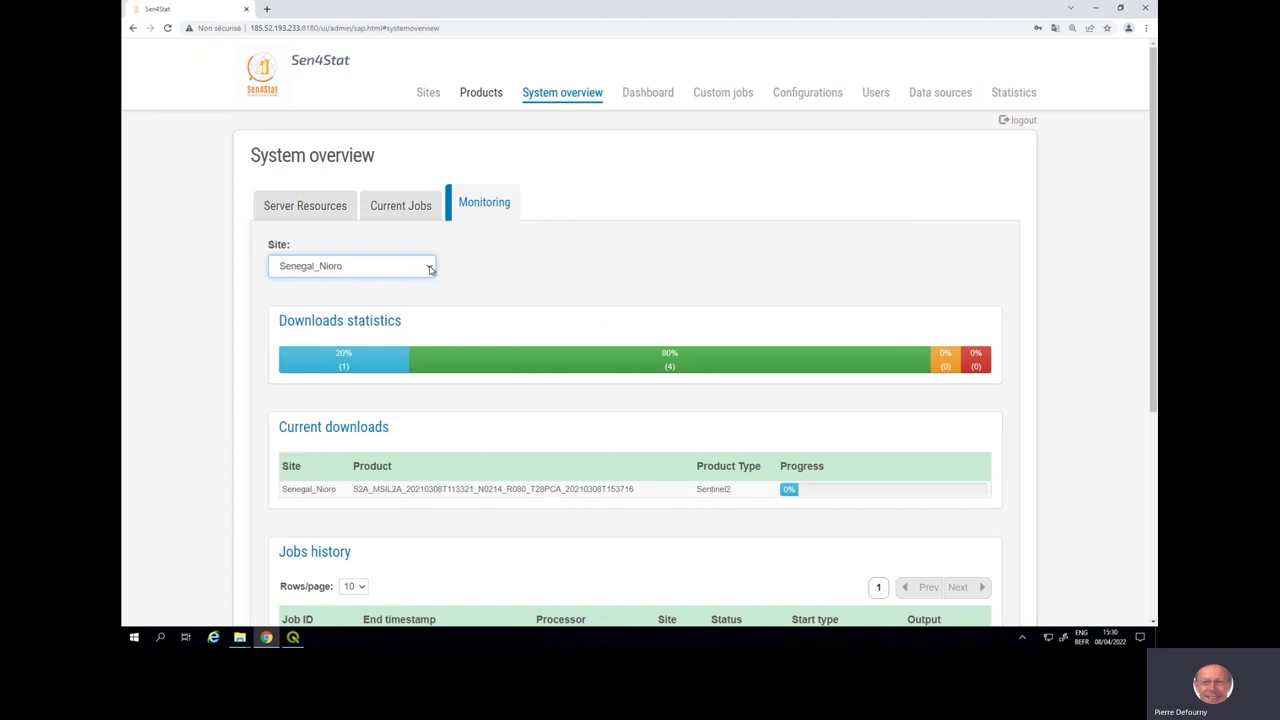
- Pick Senegal_2021 in the monitoring site dropdown
{"action": "left_click", "coordinate": [431, 268]}
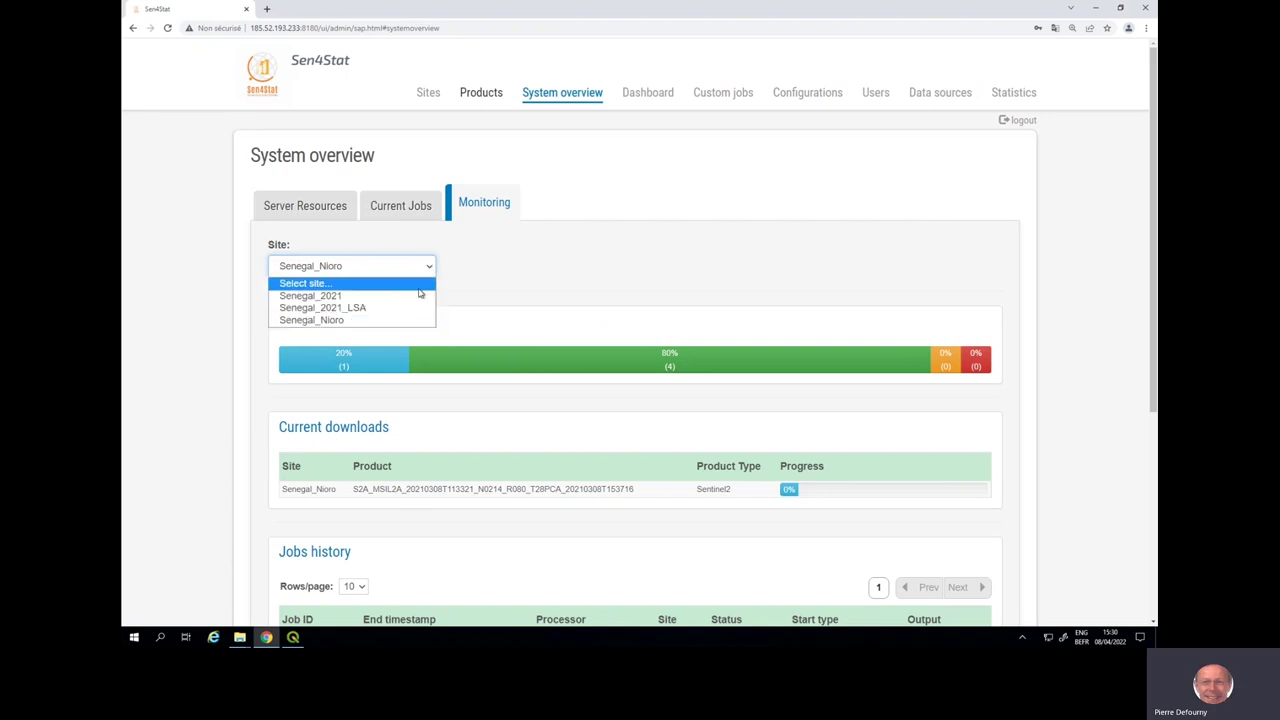
{"action": "left_click", "coordinate": [419, 295]}
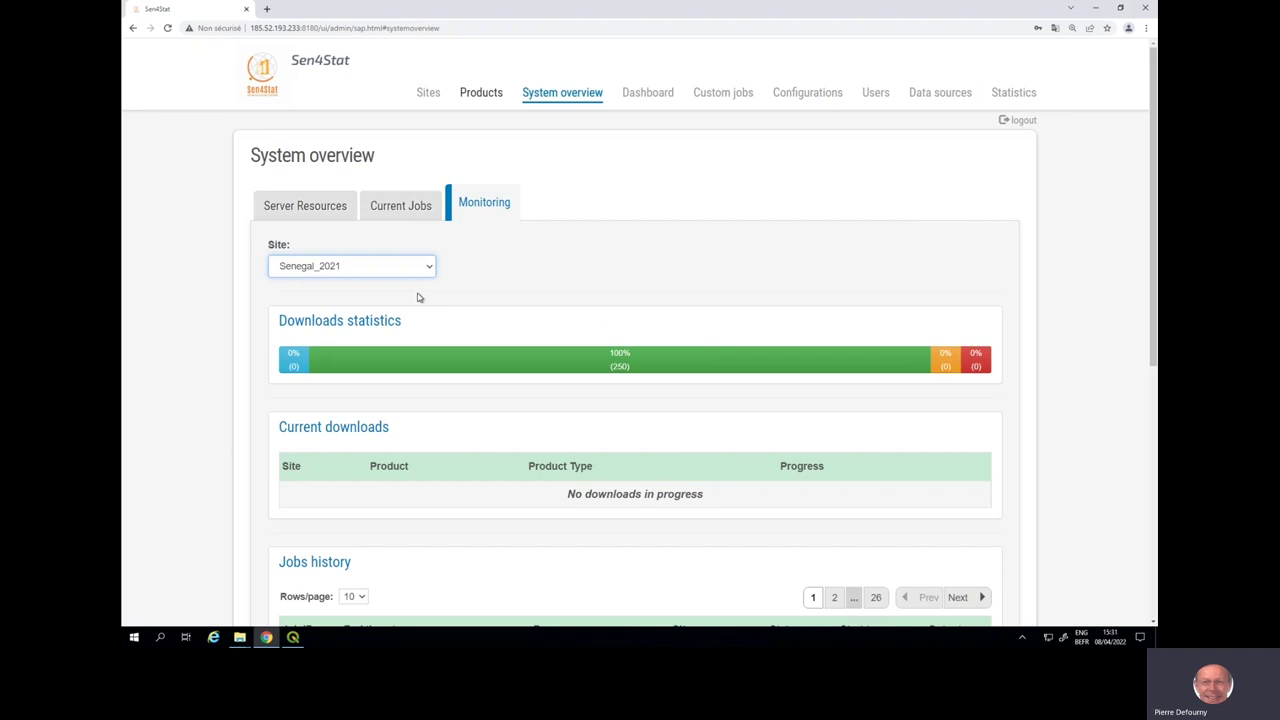
- Generate the March 2021 Sentinel2 preprocessing report for Senegal_2021, charting daily acquisitions and processed products
{"action": "left_click", "coordinate": [1012, 96]}
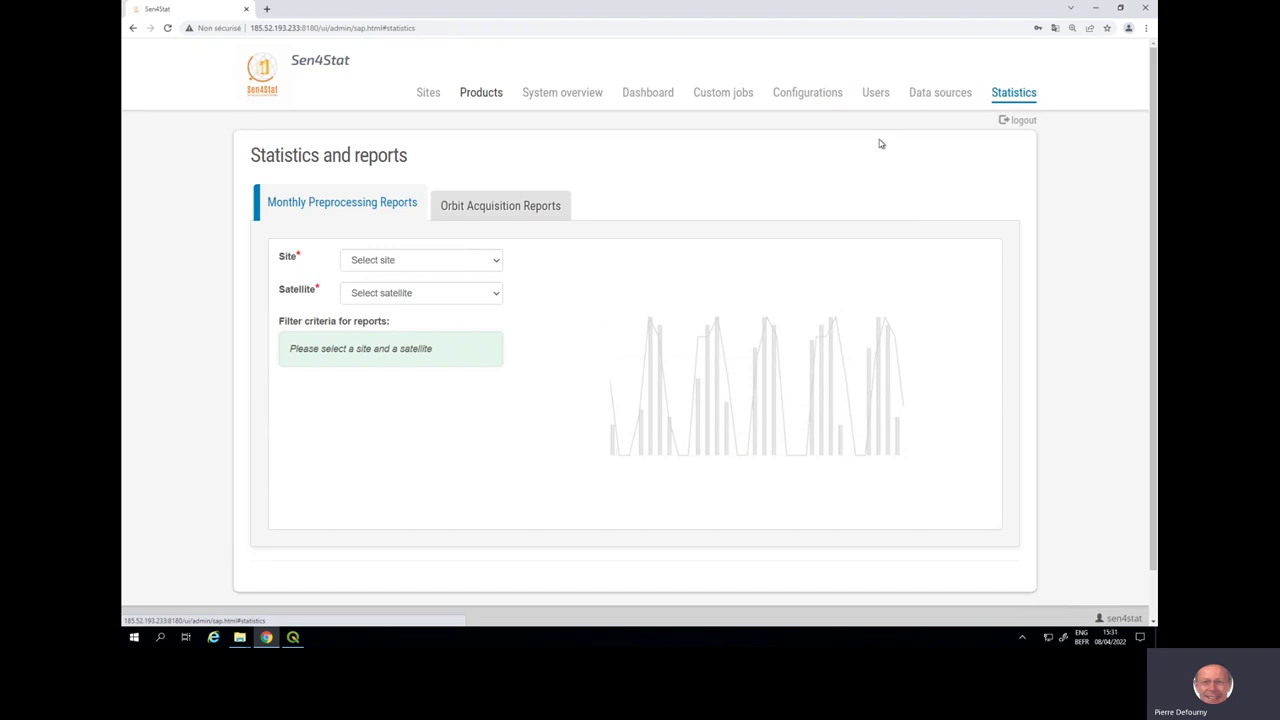
{"action": "left_click", "coordinate": [497, 263]}
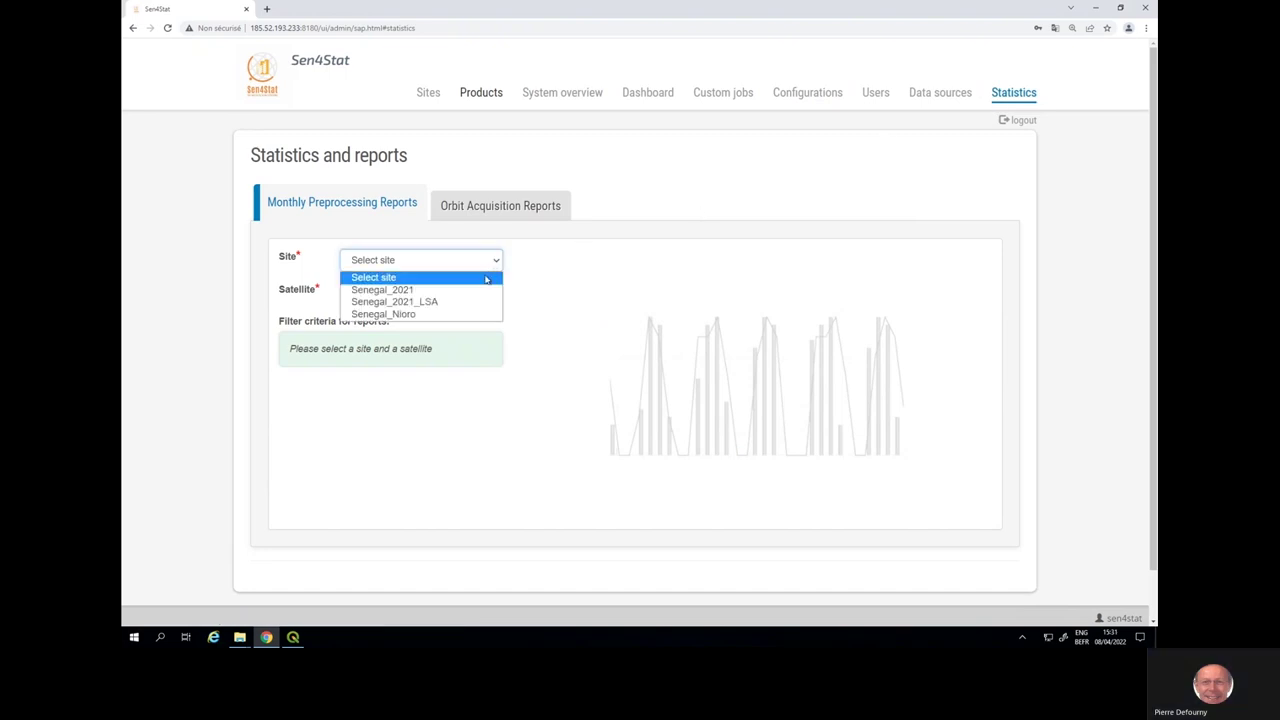
{"action": "left_click", "coordinate": [485, 290]}
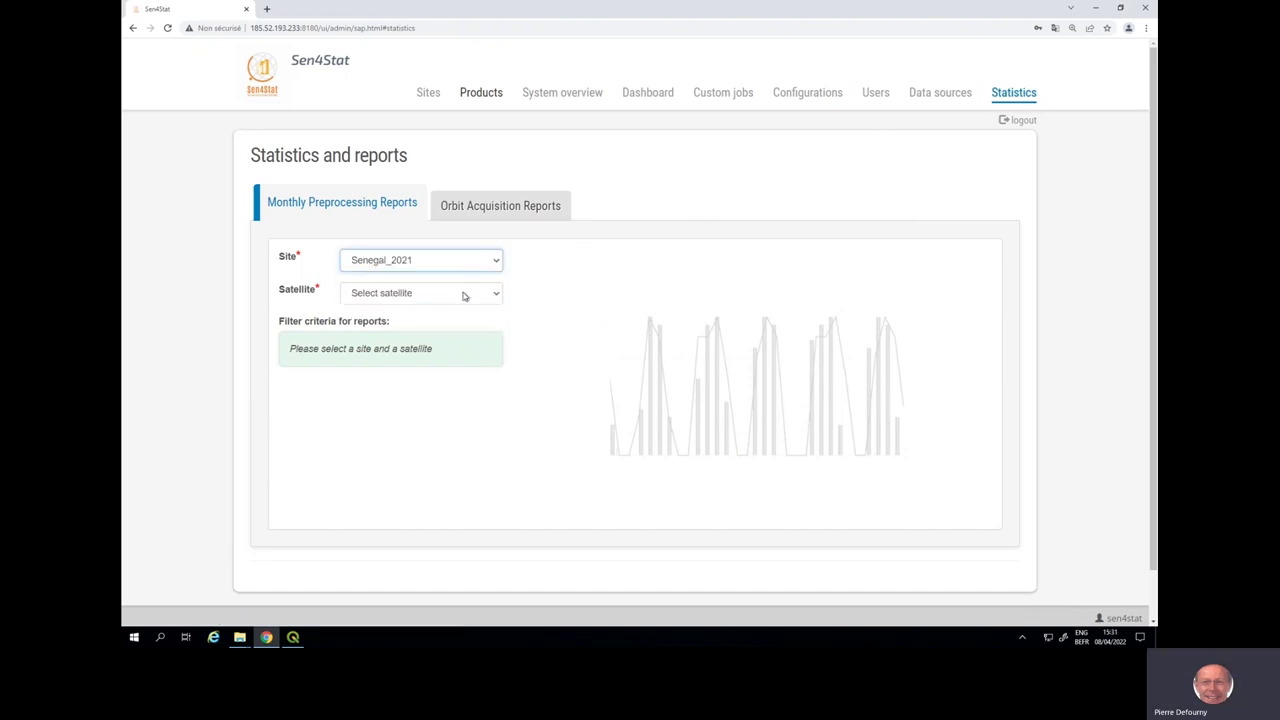
{"action": "left_click", "coordinate": [466, 294]}
{"action": "left_click", "coordinate": [456, 324]}
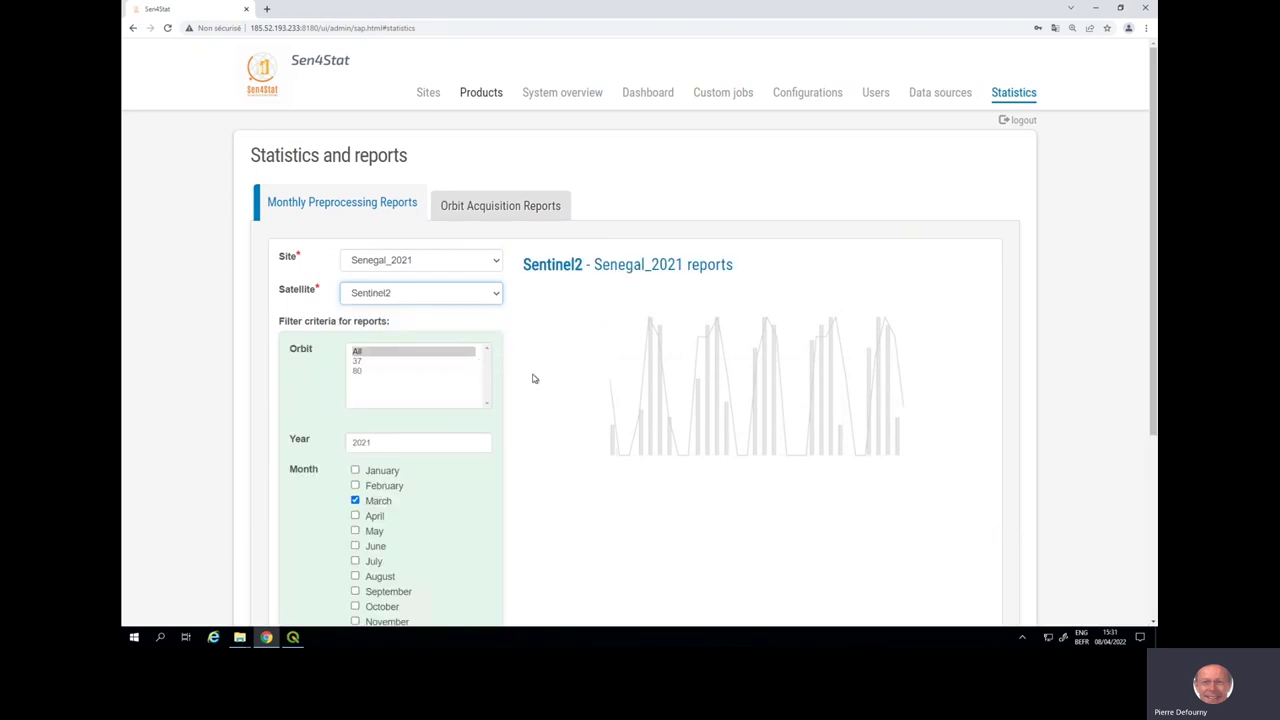
{"action": "scroll", "coordinate": [534, 378], "scroll_direction": "down", "scroll_amount": 2}
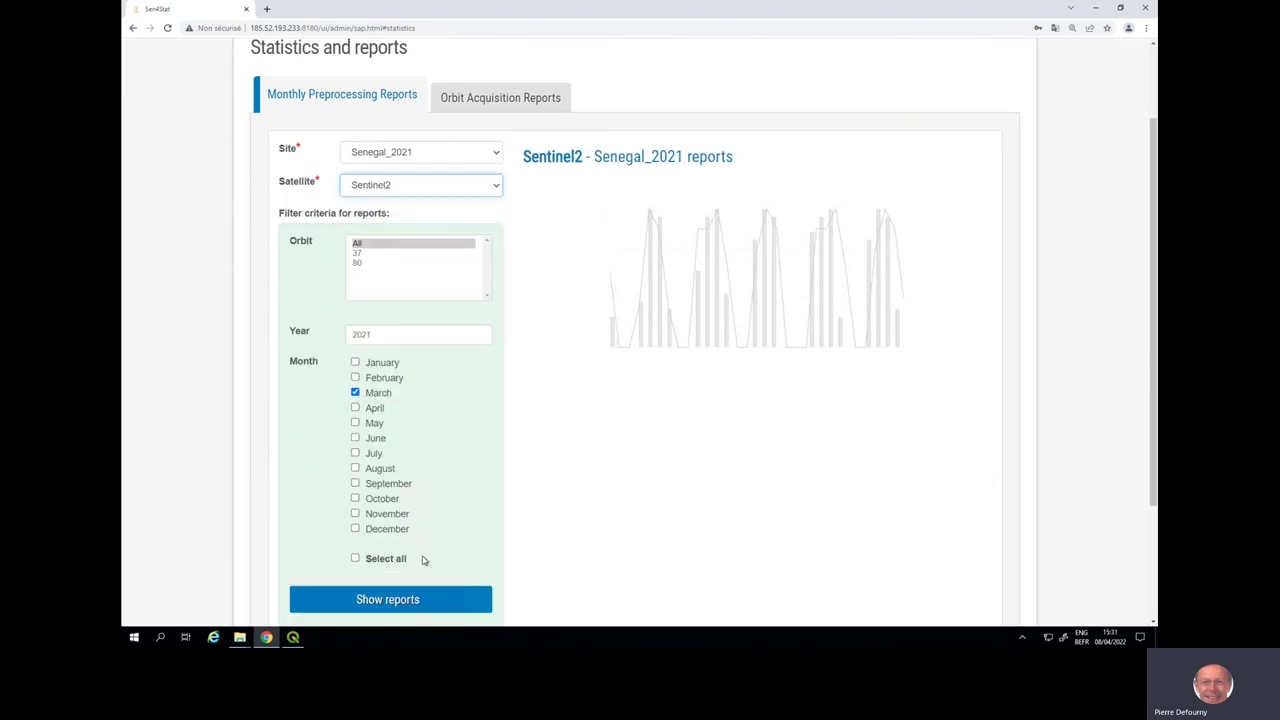
{"action": "left_click", "coordinate": [418, 599]}
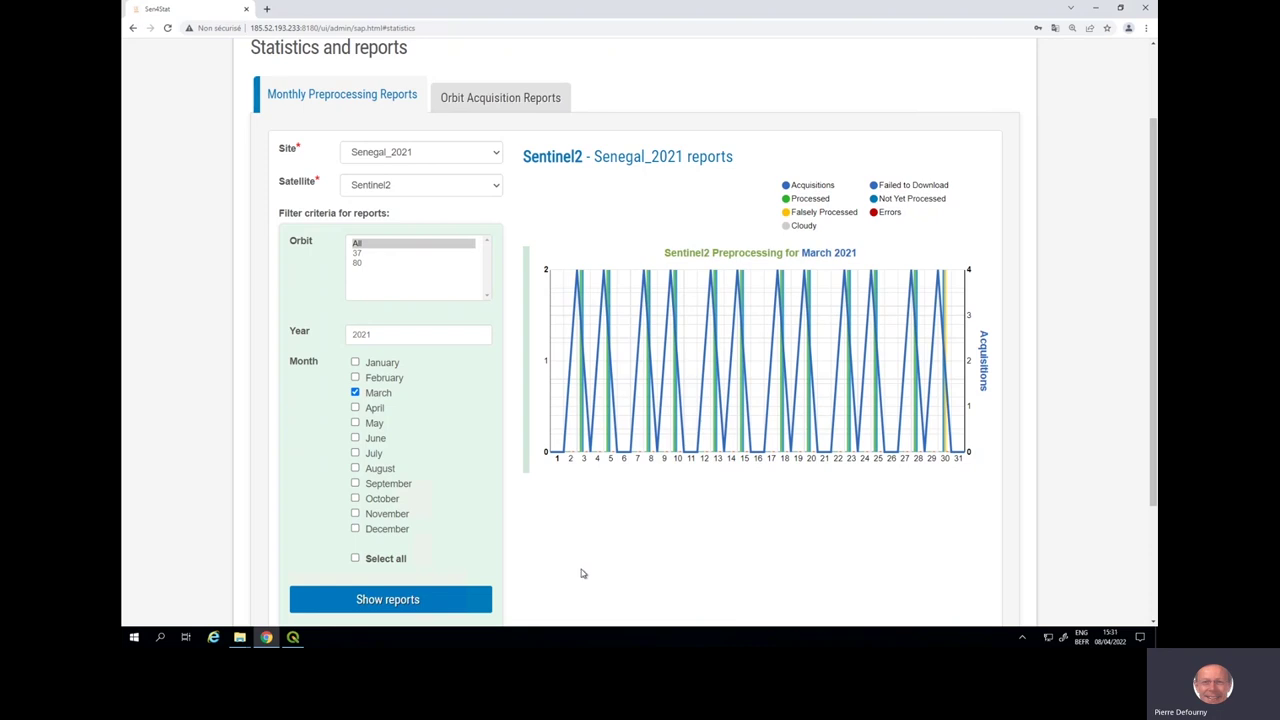
{"action": "scroll", "coordinate": [583, 573], "scroll_direction": "up", "scroll_amount": 1}
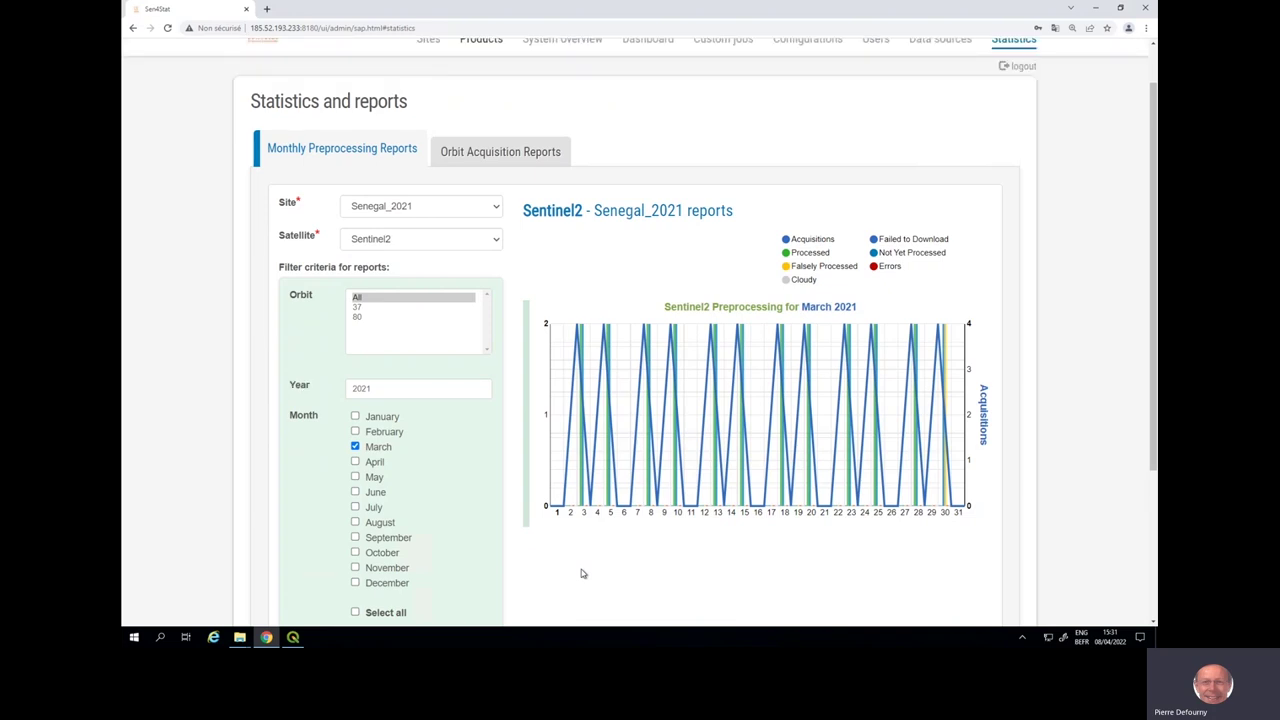
{"action": "scroll", "coordinate": [583, 573], "scroll_direction": "up", "scroll_amount": 1}
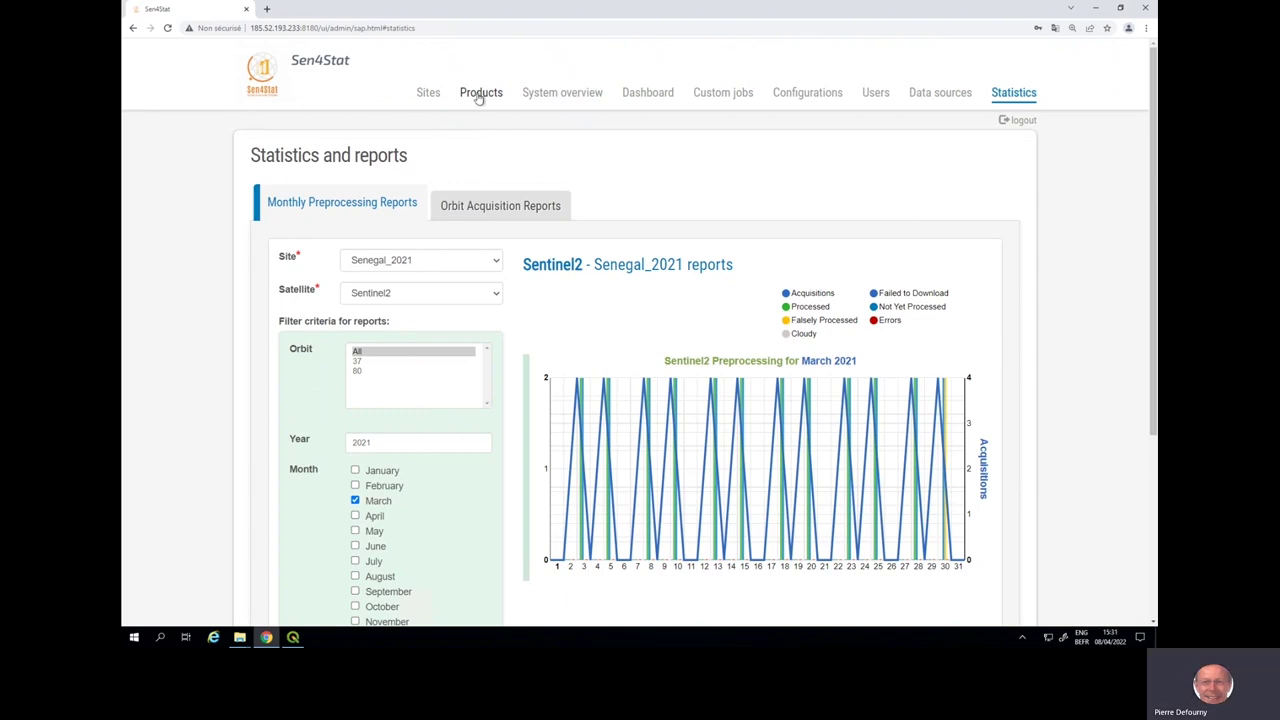
- Preview the first L2A Atmospheric correction product on the product browser map
{"action": "left_click", "coordinate": [479, 95]}
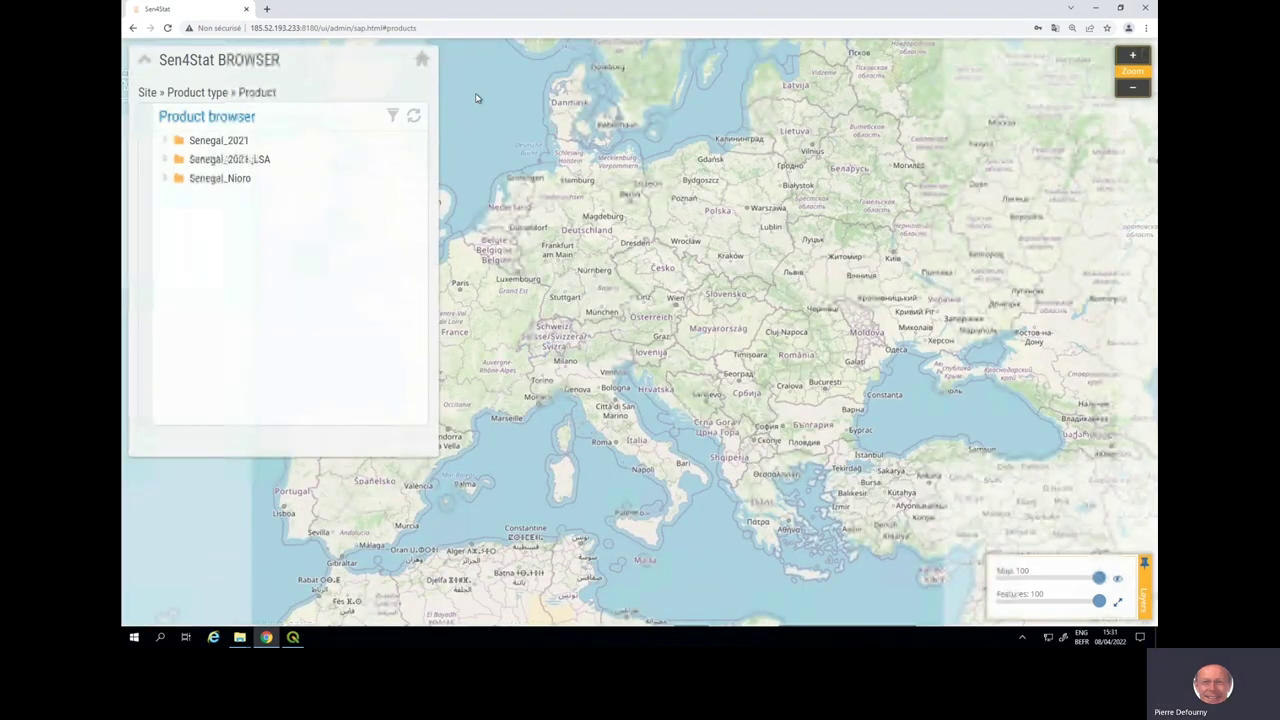
{"action": "left_click", "coordinate": [181, 159]}
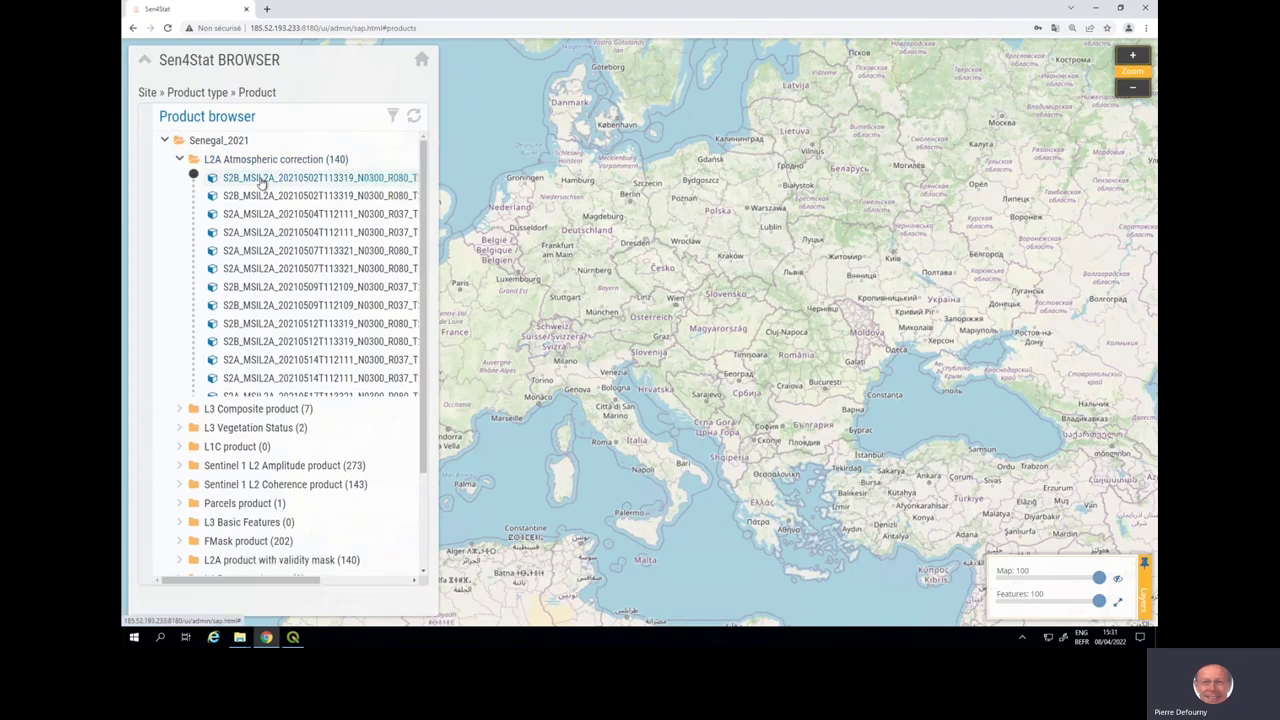
{"action": "left_click", "coordinate": [260, 178]}
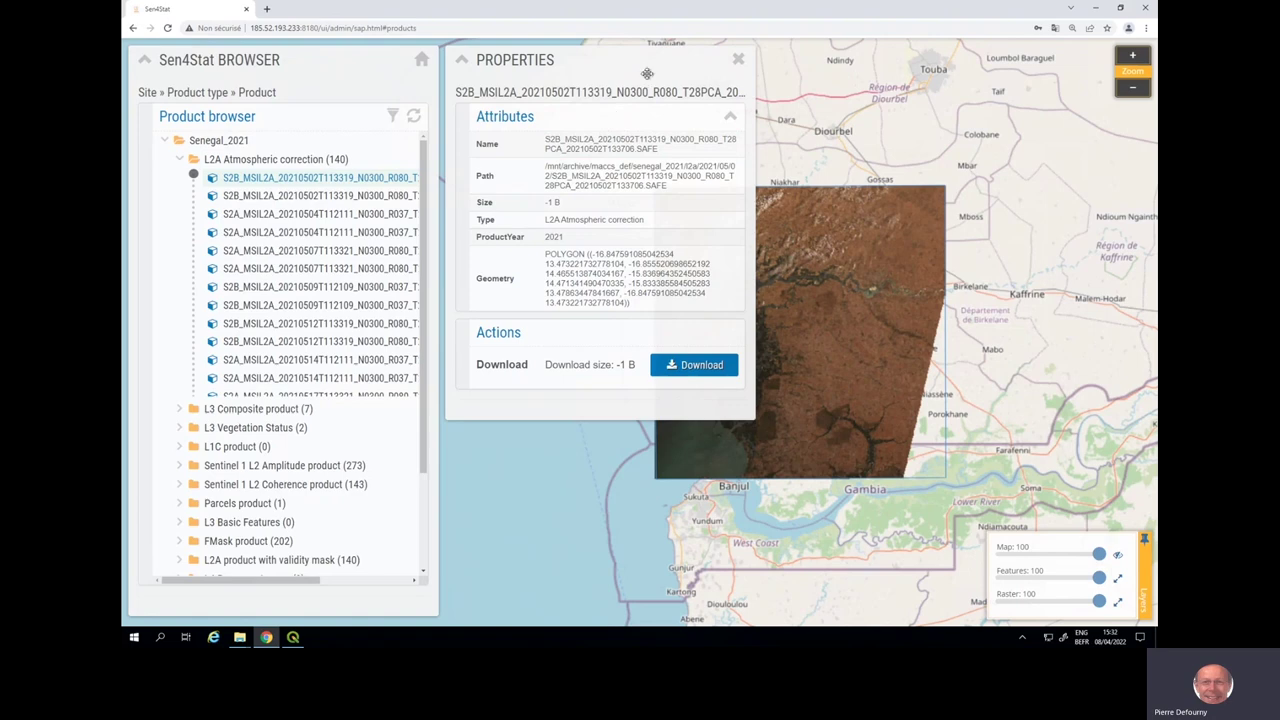
{"action": "left_click", "coordinate": [738, 60]}
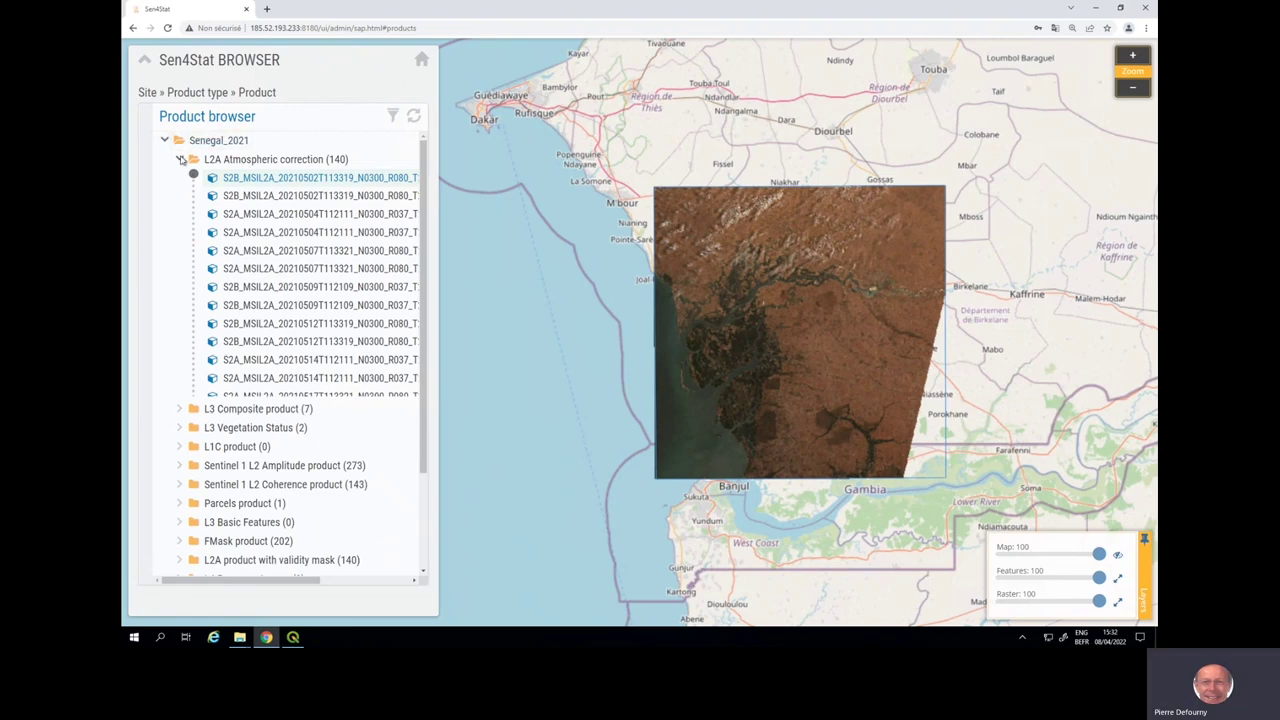
- Show a Sentinel 1 L2 Amplitude product on the map, then return to the Site manager
{"action": "left_click", "coordinate": [181, 159]}
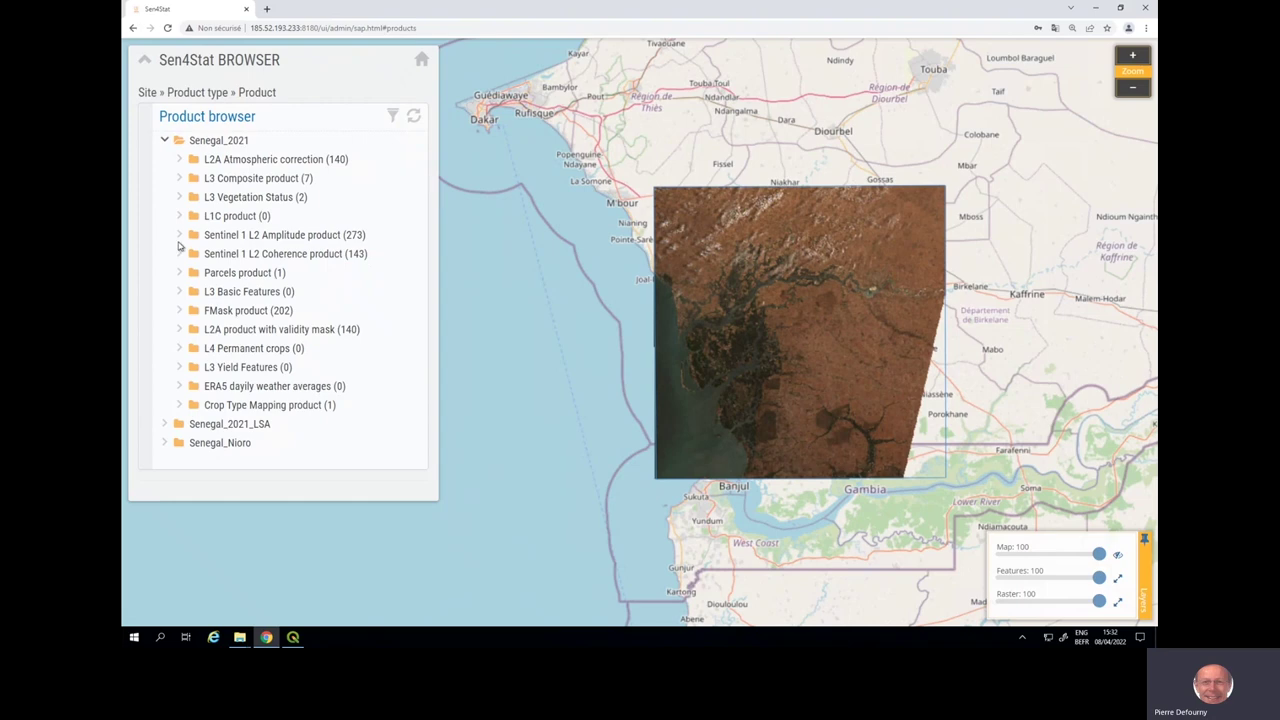
{"action": "left_click", "coordinate": [180, 237]}
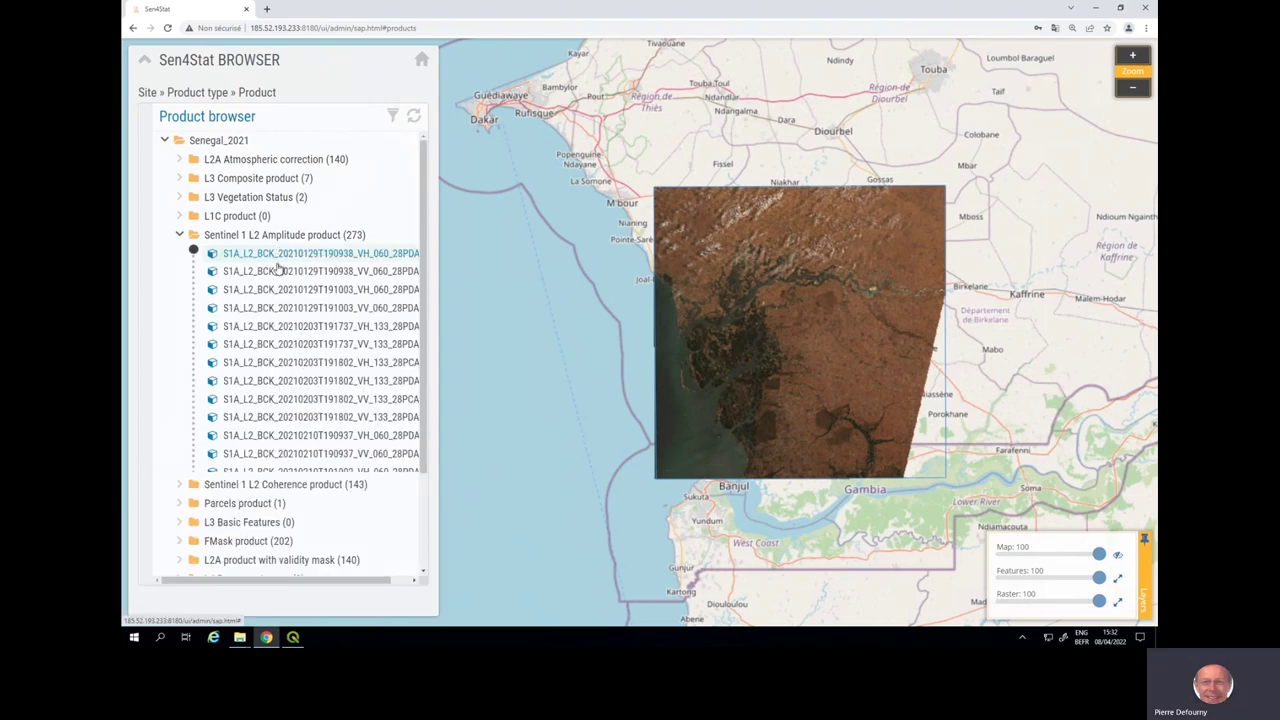
{"action": "left_click", "coordinate": [282, 272]}
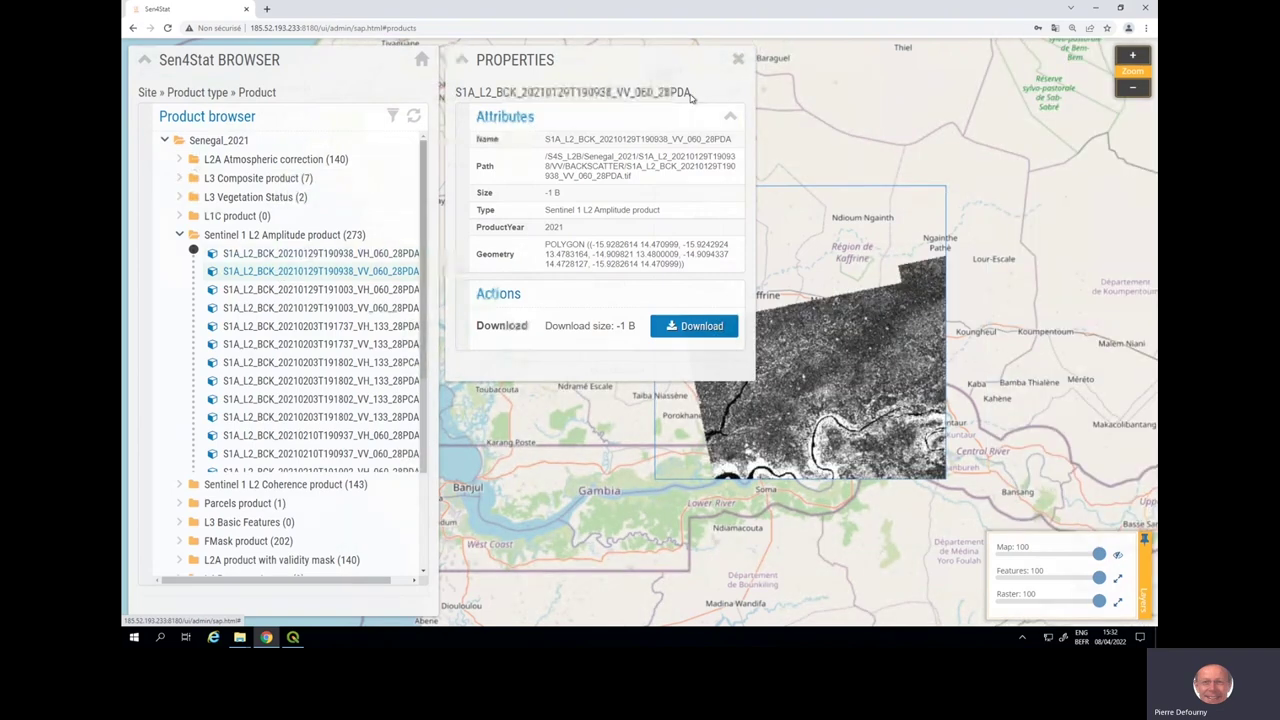
{"action": "left_click", "coordinate": [737, 60]}
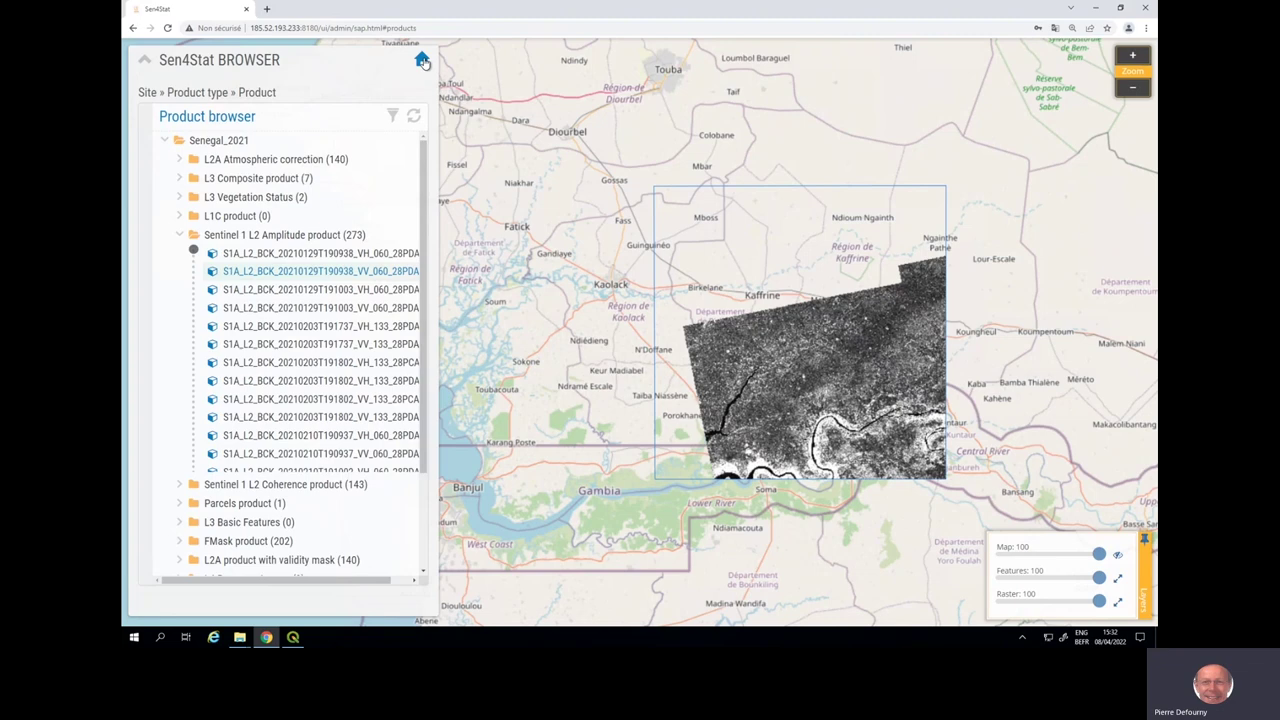
{"action": "left_click", "coordinate": [422, 61]}
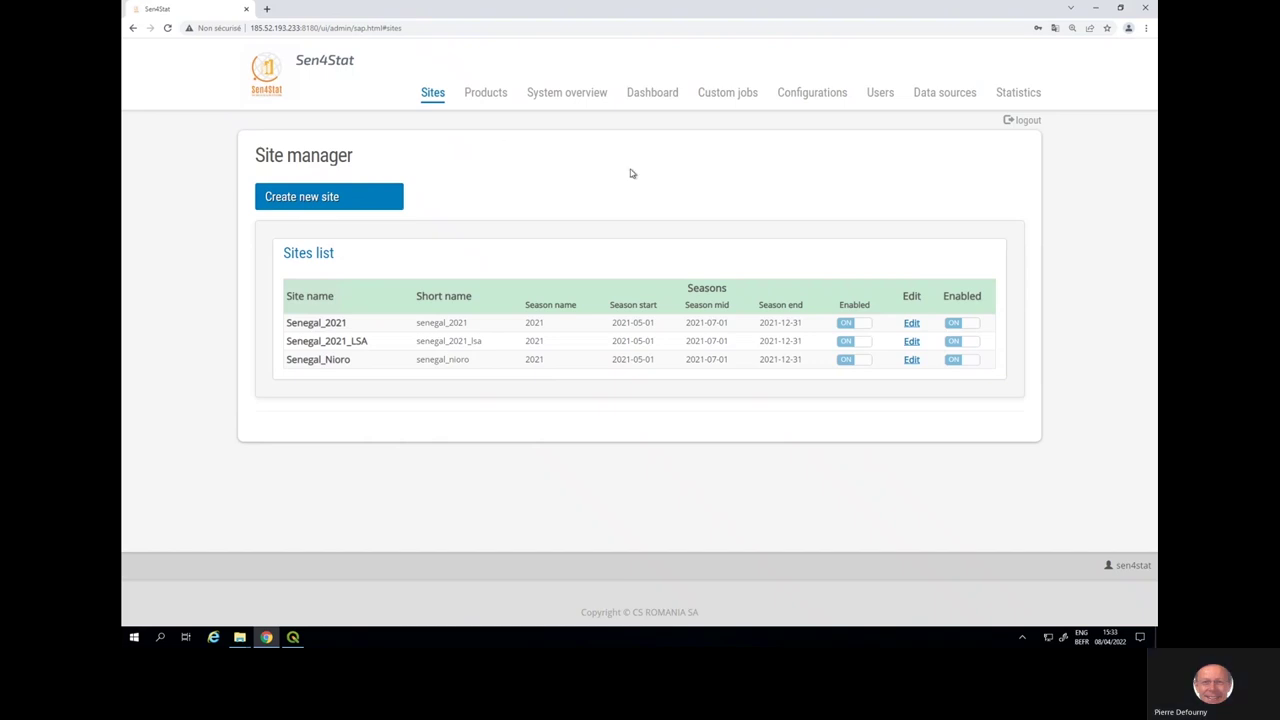
- Expand the L4 Crop Mapping section on the Configurations page, showing maximum RF tree depth 25
{"action": "left_click", "coordinate": [794, 97]}
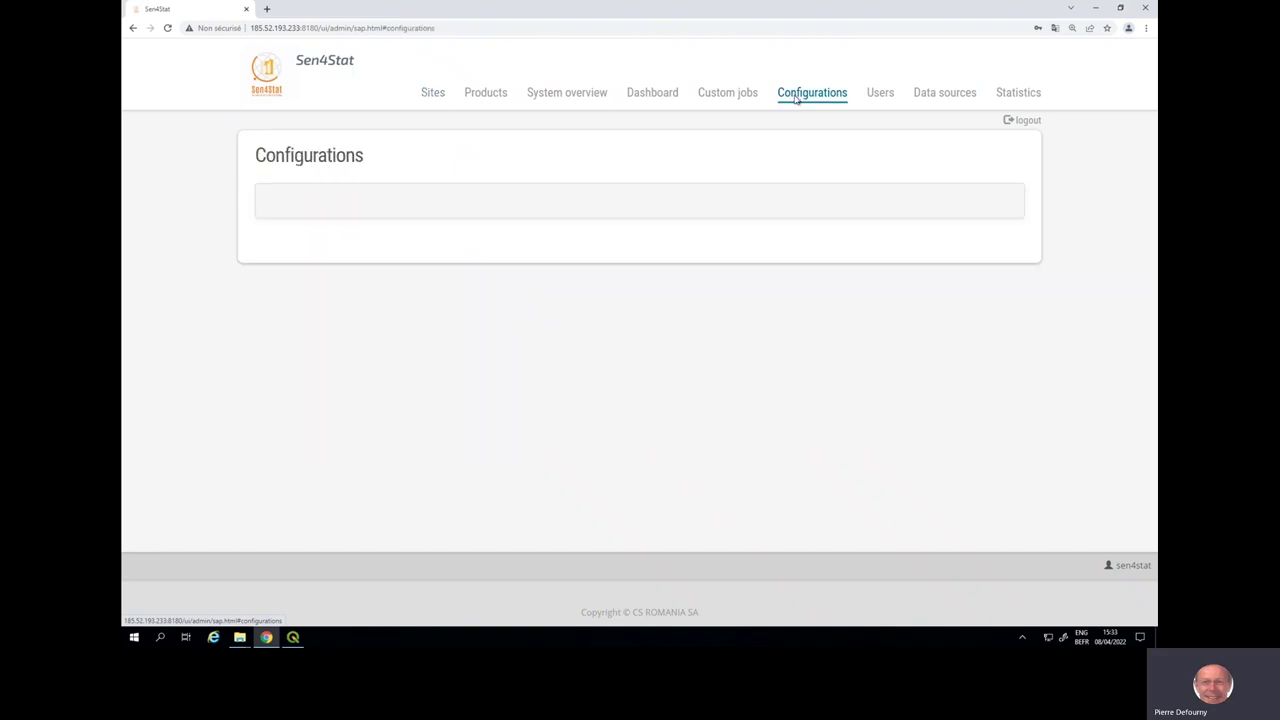
{"action": "scroll", "coordinate": [778, 150], "scroll_direction": "down", "scroll_amount": 2}
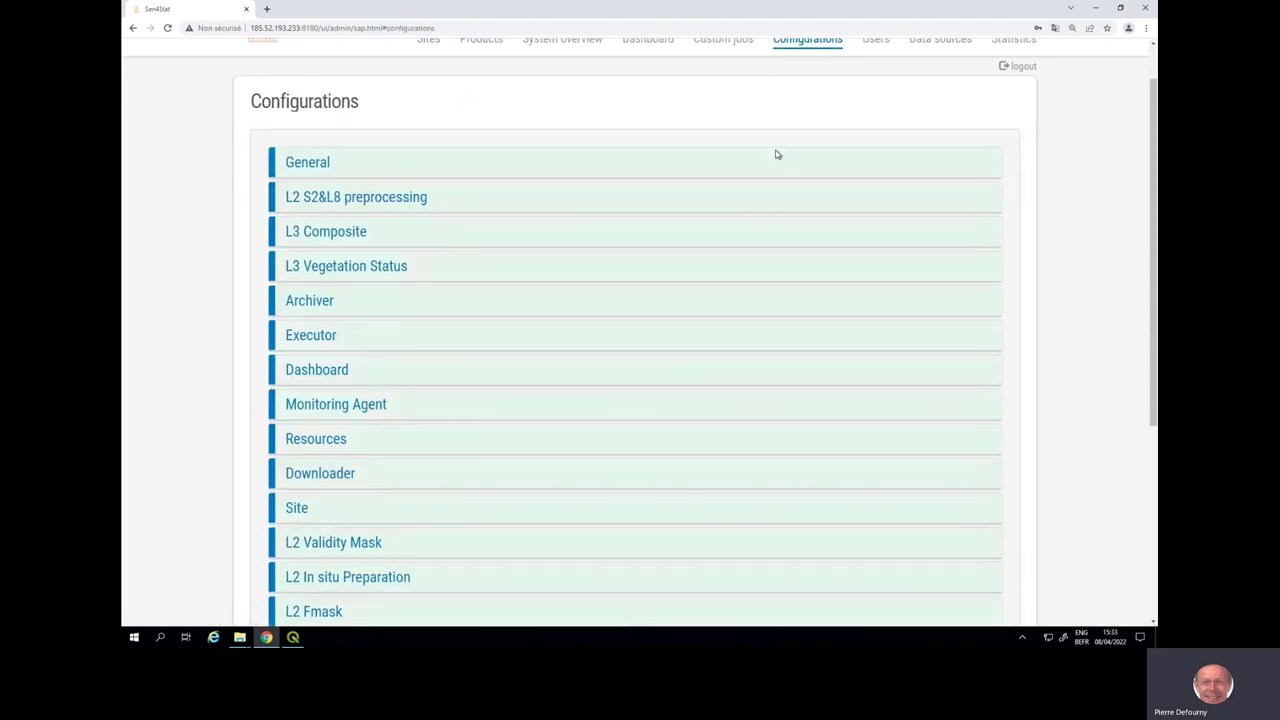
{"action": "scroll", "coordinate": [776, 154], "scroll_direction": "down", "scroll_amount": 1}
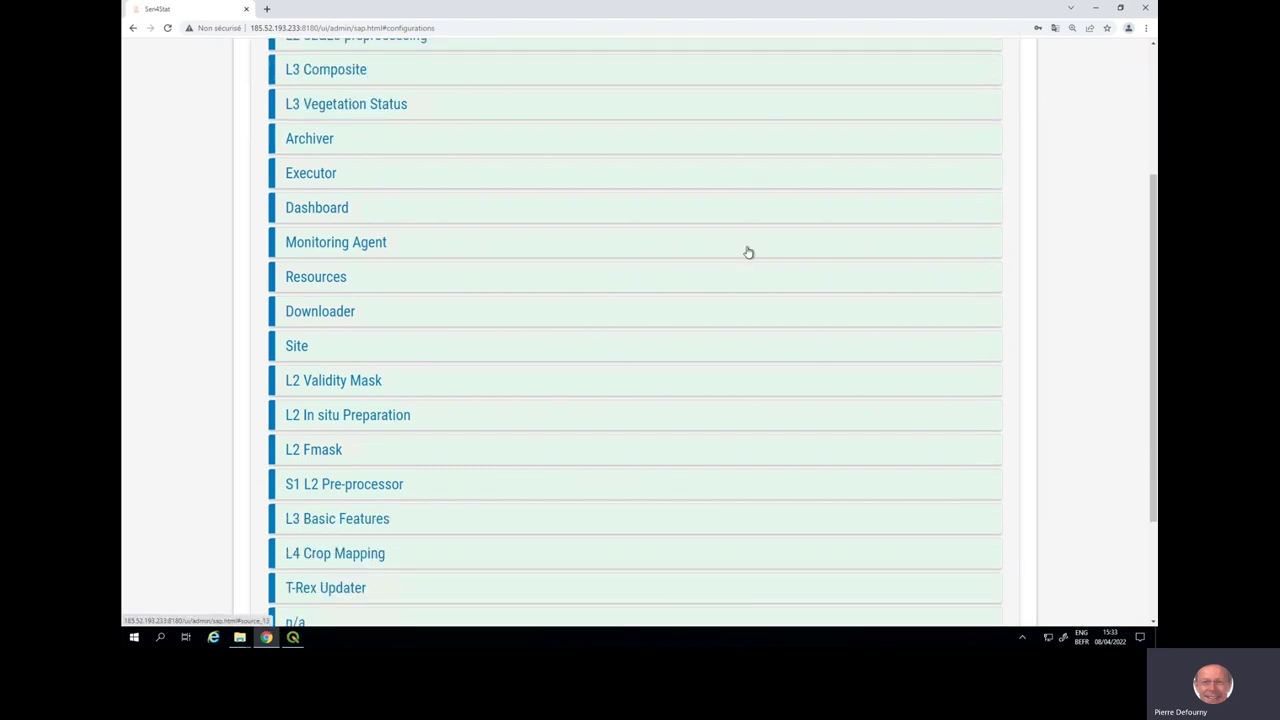
{"action": "scroll", "coordinate": [748, 253], "scroll_direction": "down", "scroll_amount": 1}
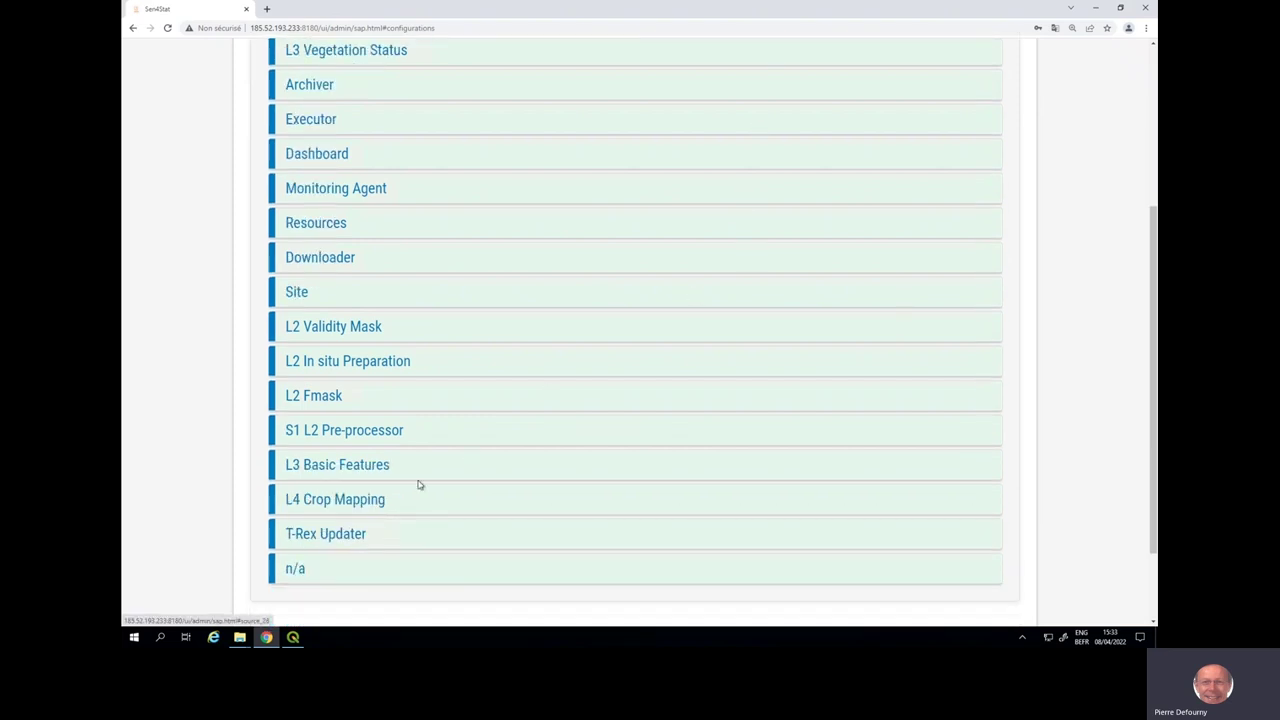
{"action": "left_click", "coordinate": [389, 503]}
- Review the L4 Crop Mapping parameters, save them, and go back to the Site manager
{"action": "scroll", "coordinate": [389, 505], "scroll_direction": "down", "scroll_amount": 3}
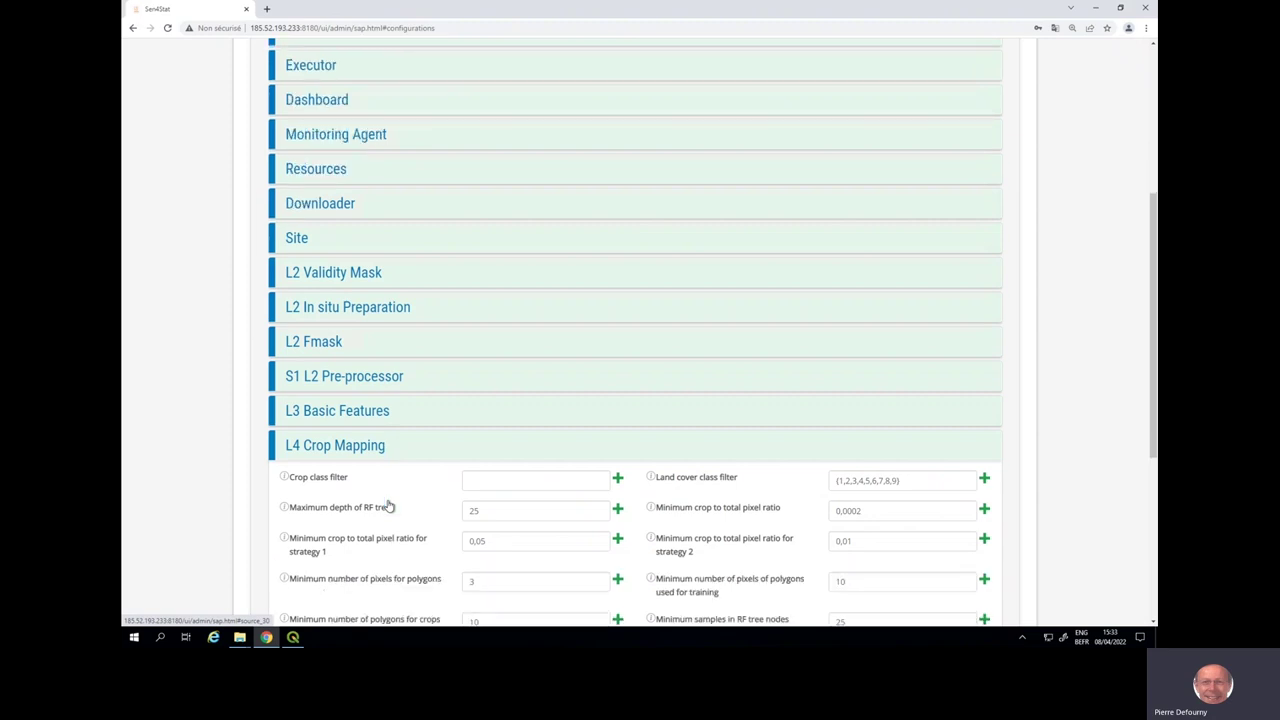
{"action": "scroll", "coordinate": [389, 505], "scroll_direction": "down", "scroll_amount": 1}
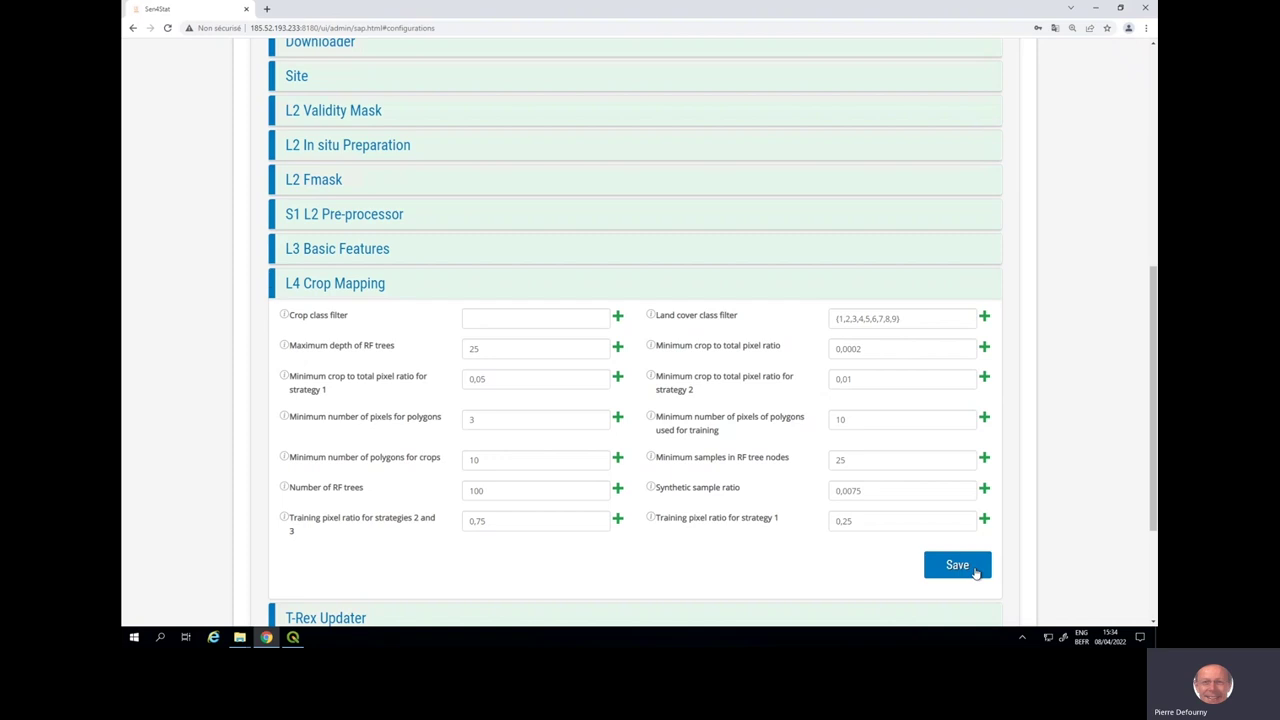
{"action": "left_click", "coordinate": [957, 565]}
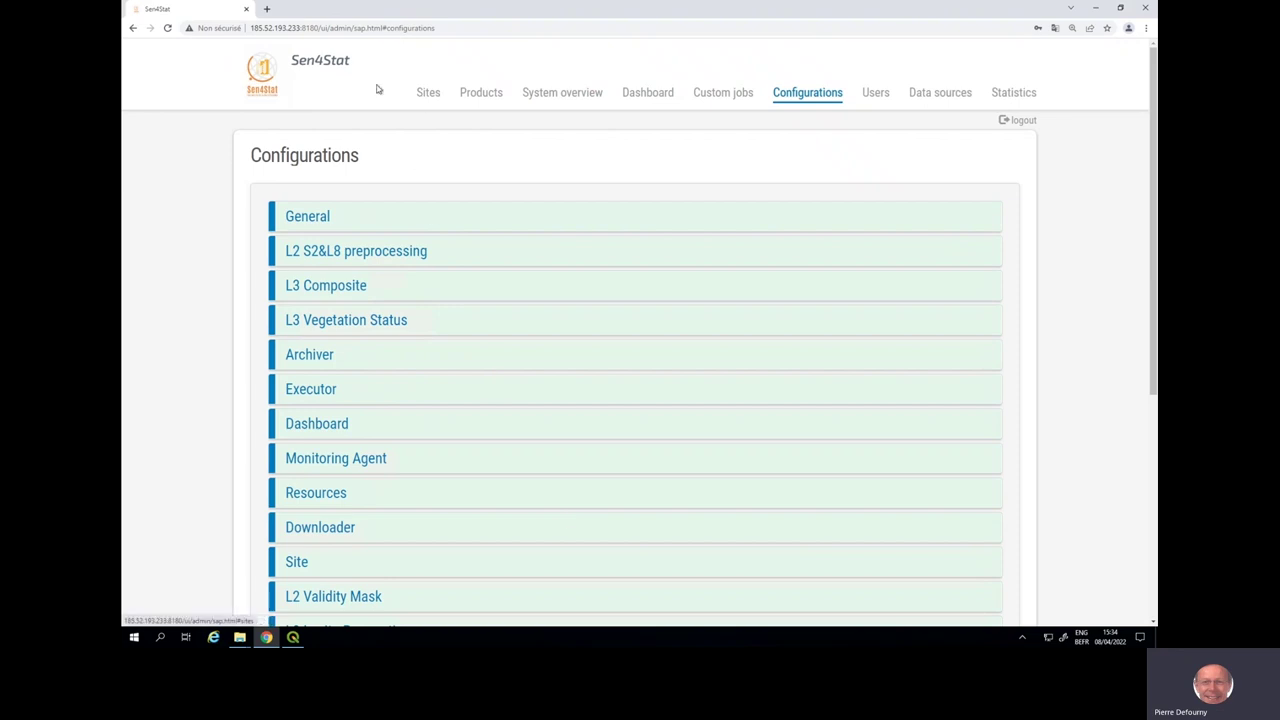
{"action": "left_click", "coordinate": [428, 92]}
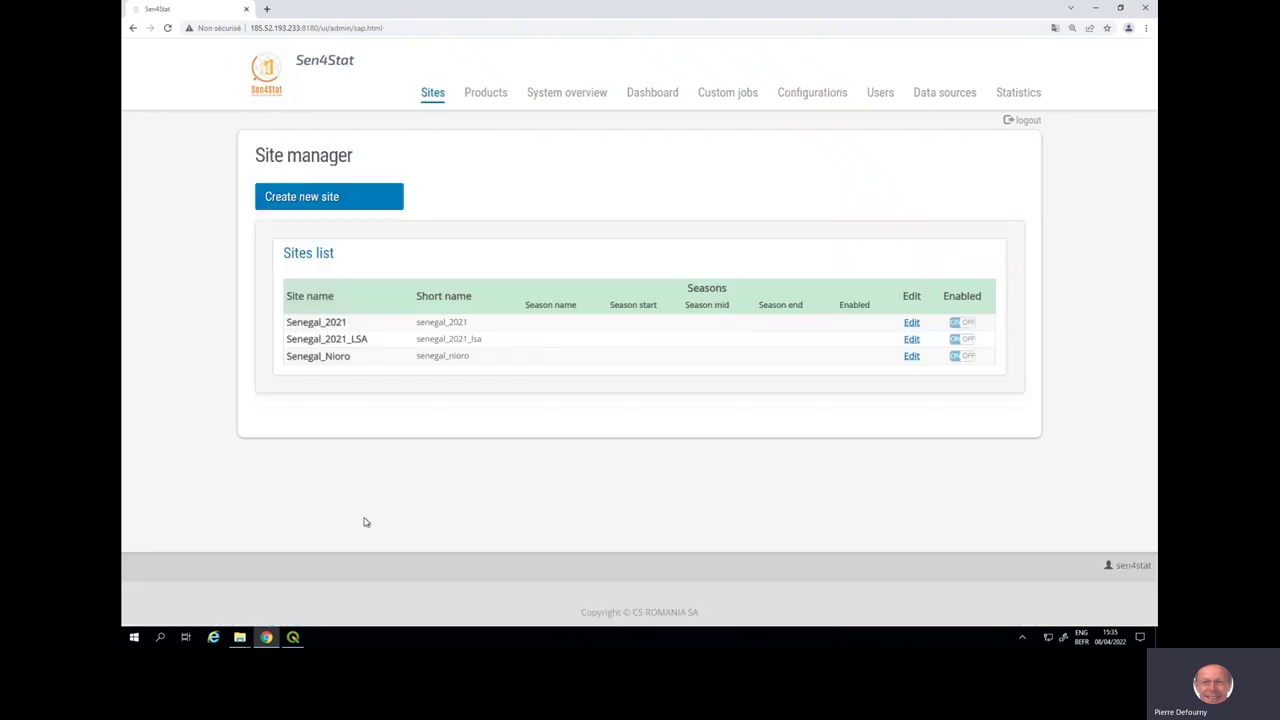
- Bring the QGIS project with the InSitu parcels layer to the front
{"action": "left_click", "coordinate": [293, 637]}
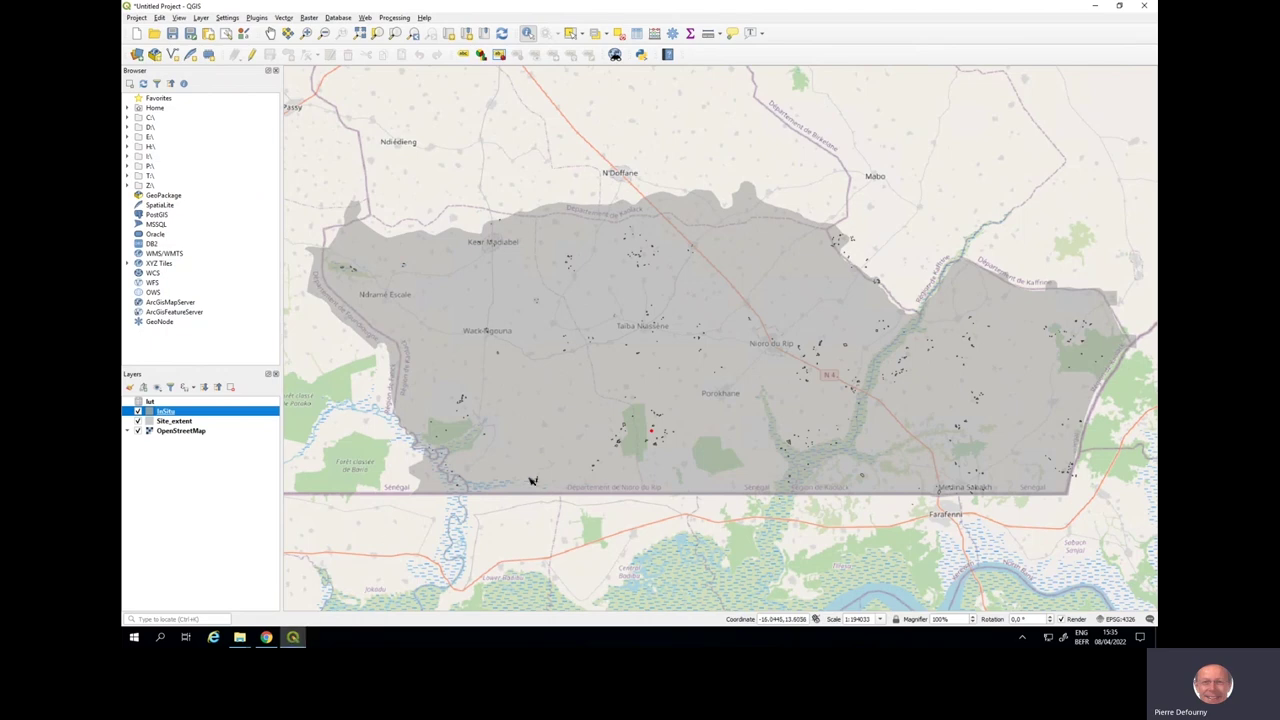
- Identify an InSitu parcel in QGIS: id 93, area 14800, crop group Millets (code 1181)
{"action": "scroll", "coordinate": [650, 440], "scroll_direction": "up", "scroll_amount": 5}
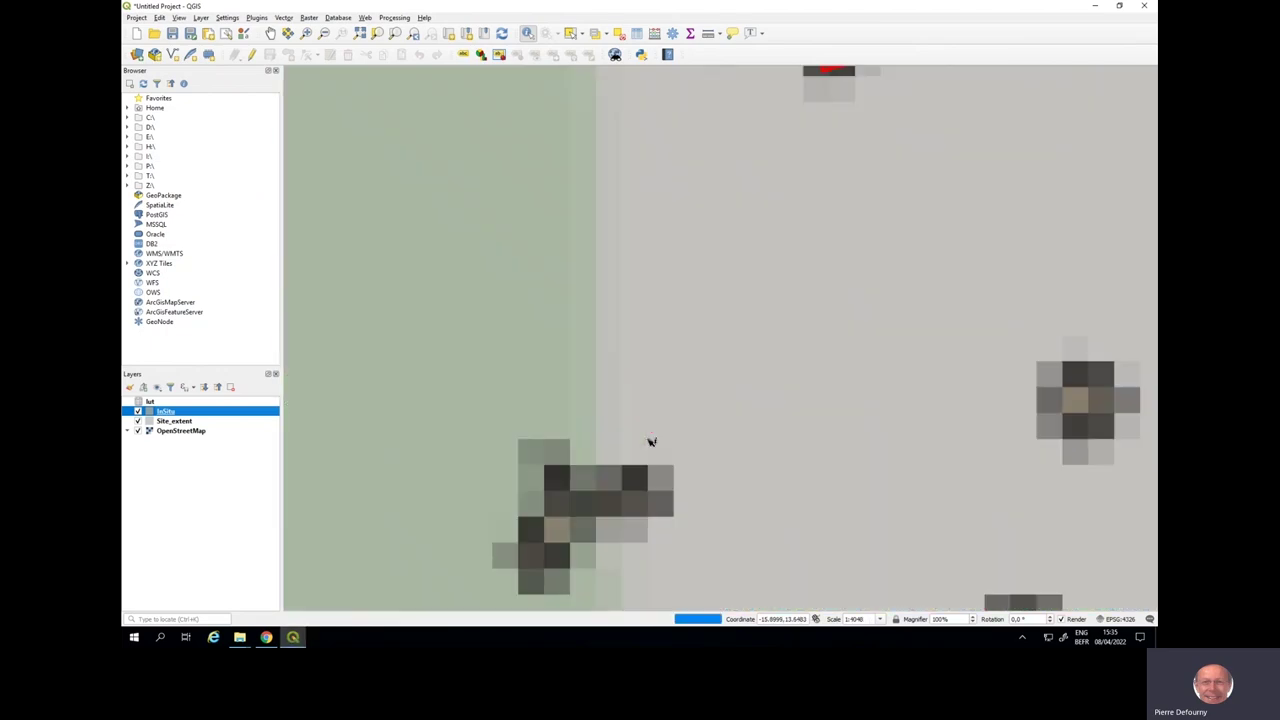
{"action": "scroll", "coordinate": [650, 442], "scroll_direction": "down", "scroll_amount": 1}
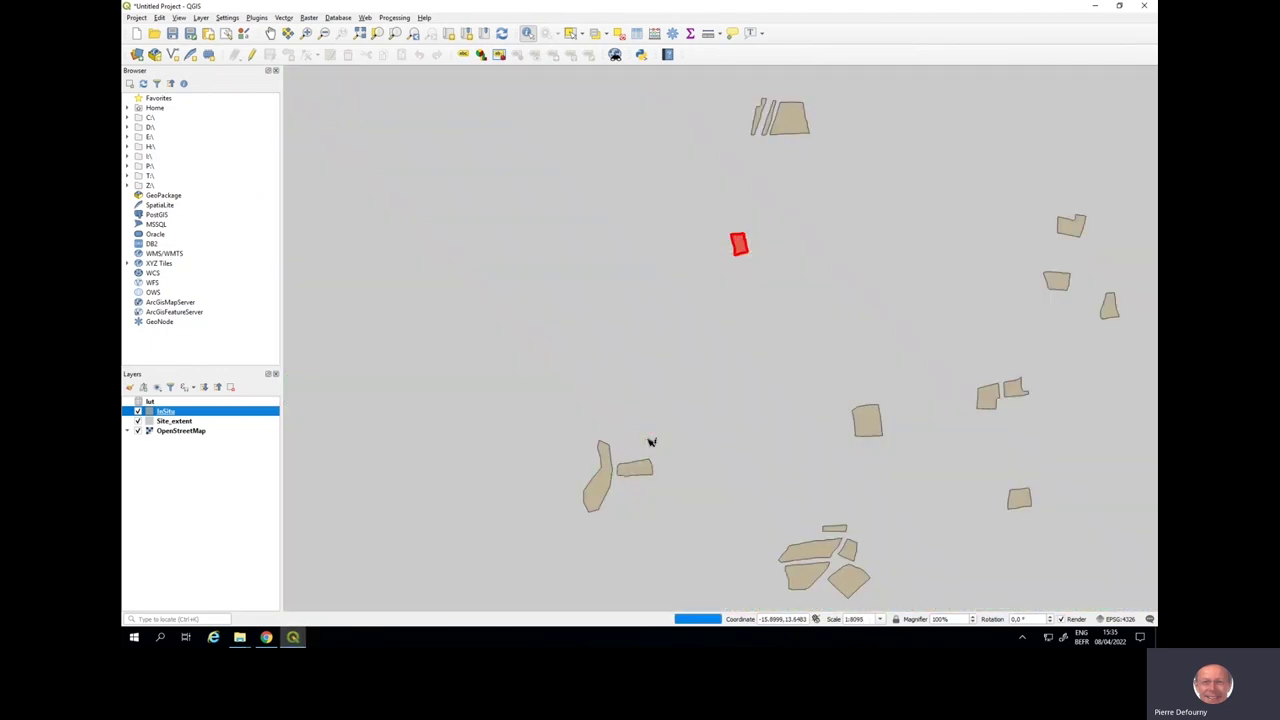
{"action": "scroll", "coordinate": [651, 442], "scroll_direction": "down", "scroll_amount": 1}
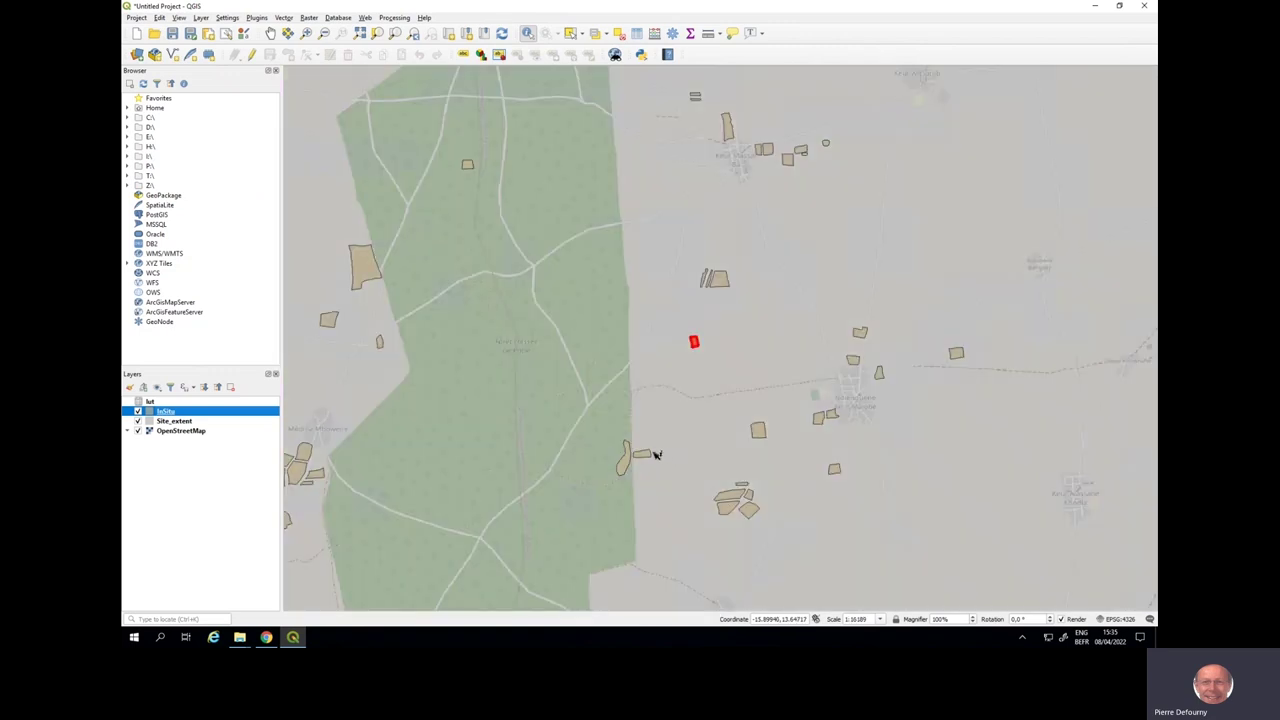
{"action": "left_click", "coordinate": [647, 455]}
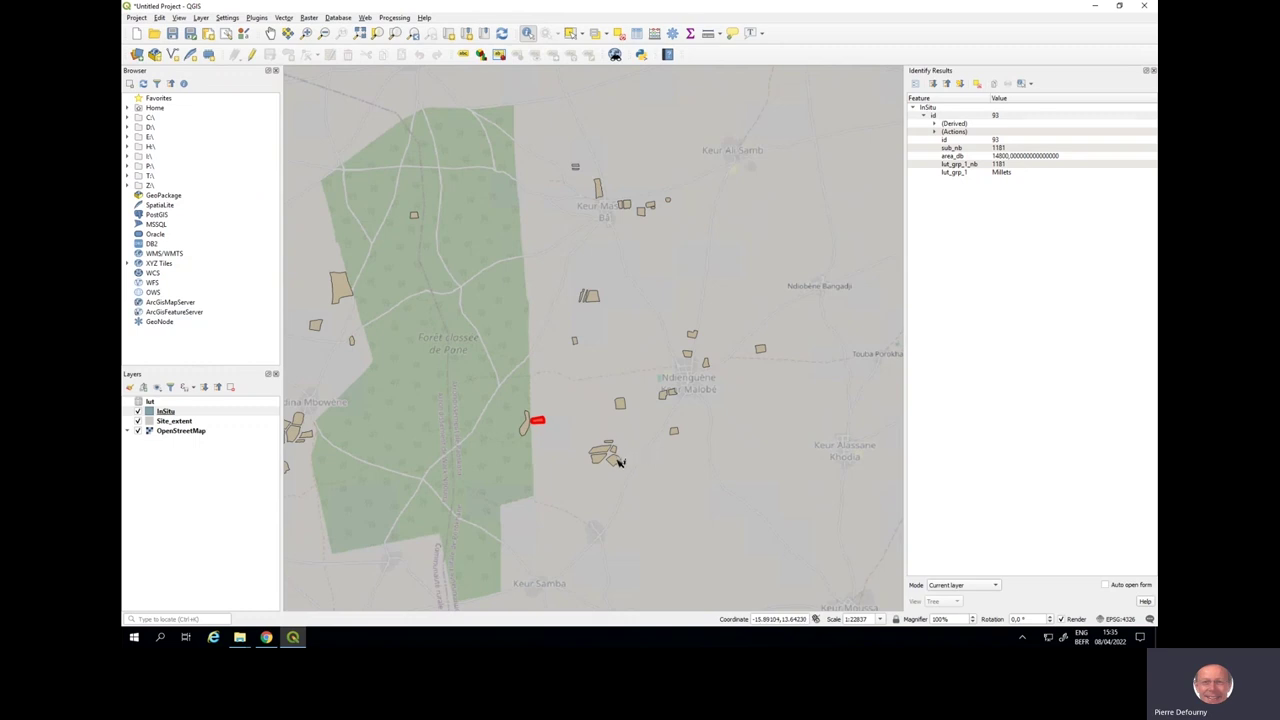
- Identify two more parcels, including id 376 classed Forest, then return to Sen4Stat
{"action": "left_click", "coordinate": [619, 462]}
{"action": "left_click", "coordinate": [415, 217]}
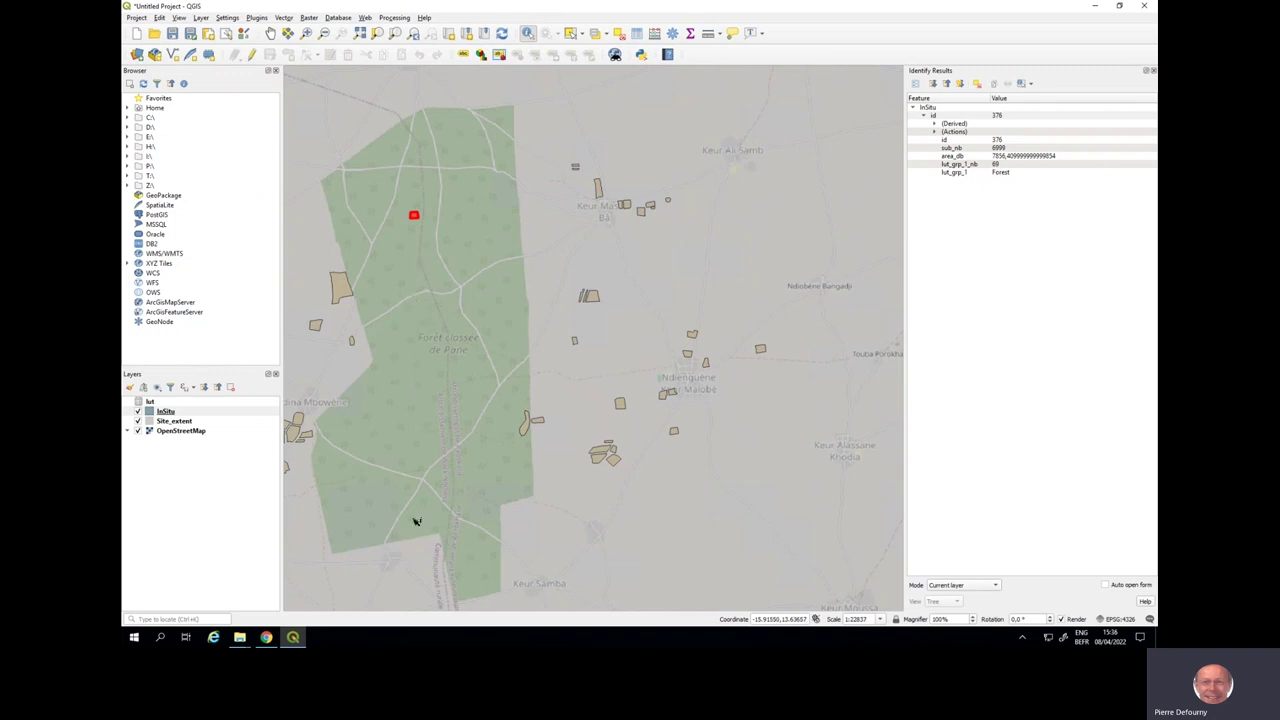
{"action": "left_click", "coordinate": [266, 638]}
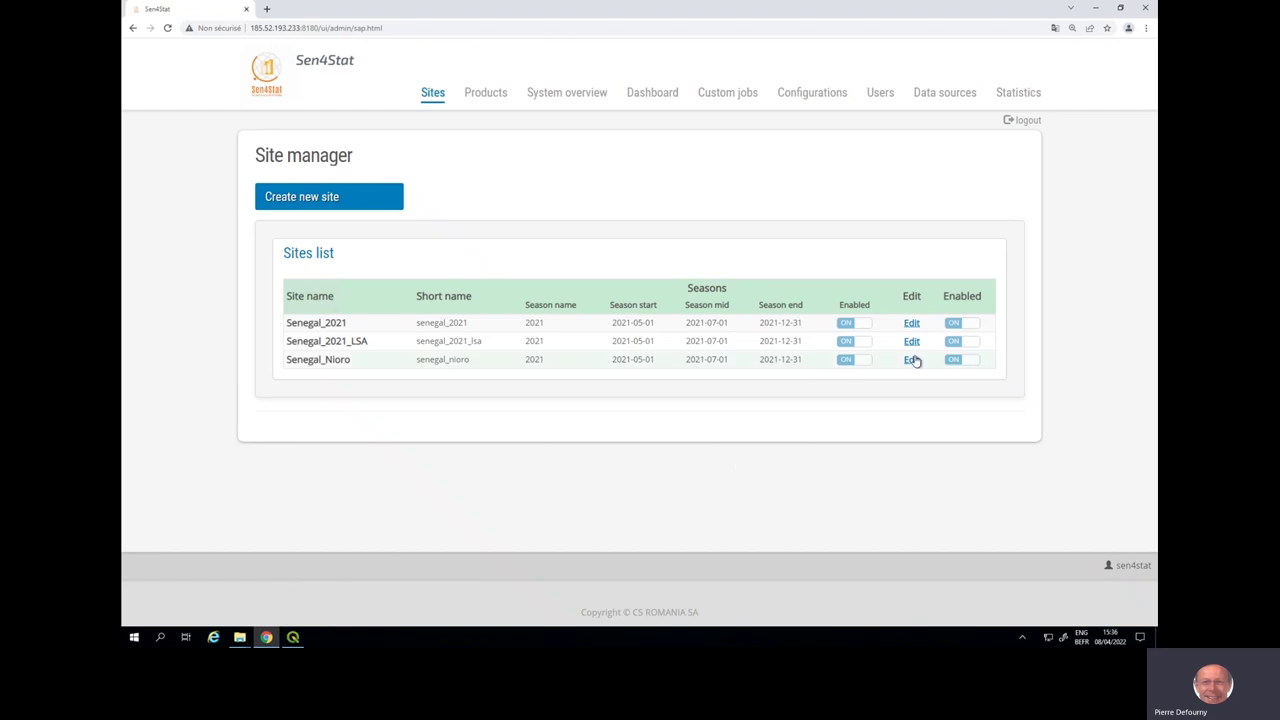
- Open the Upload Files dialog from the Senegal_2021 Edit Site window
{"action": "left_click", "coordinate": [911, 323]}
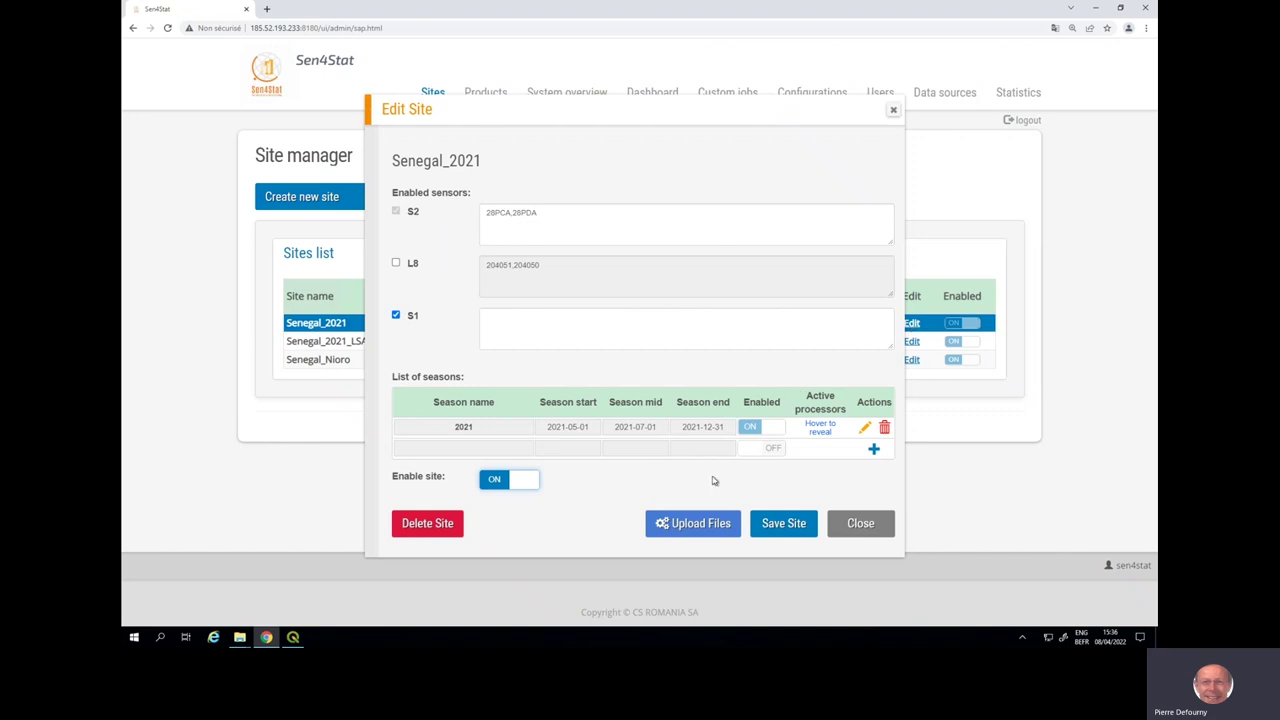
{"action": "left_click", "coordinate": [704, 523]}
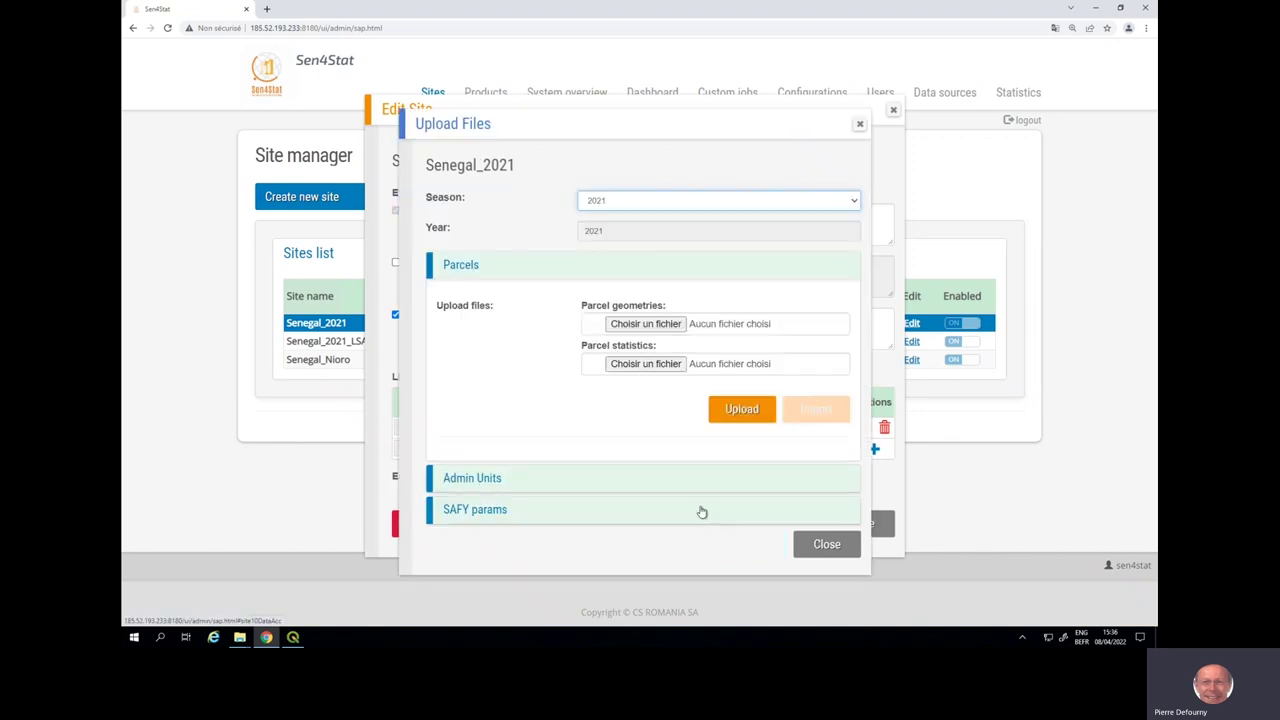
- Upload InSitu_Senegal.zip from the InSitu folder as the parcel geometries
{"action": "left_click", "coordinate": [671, 329]}
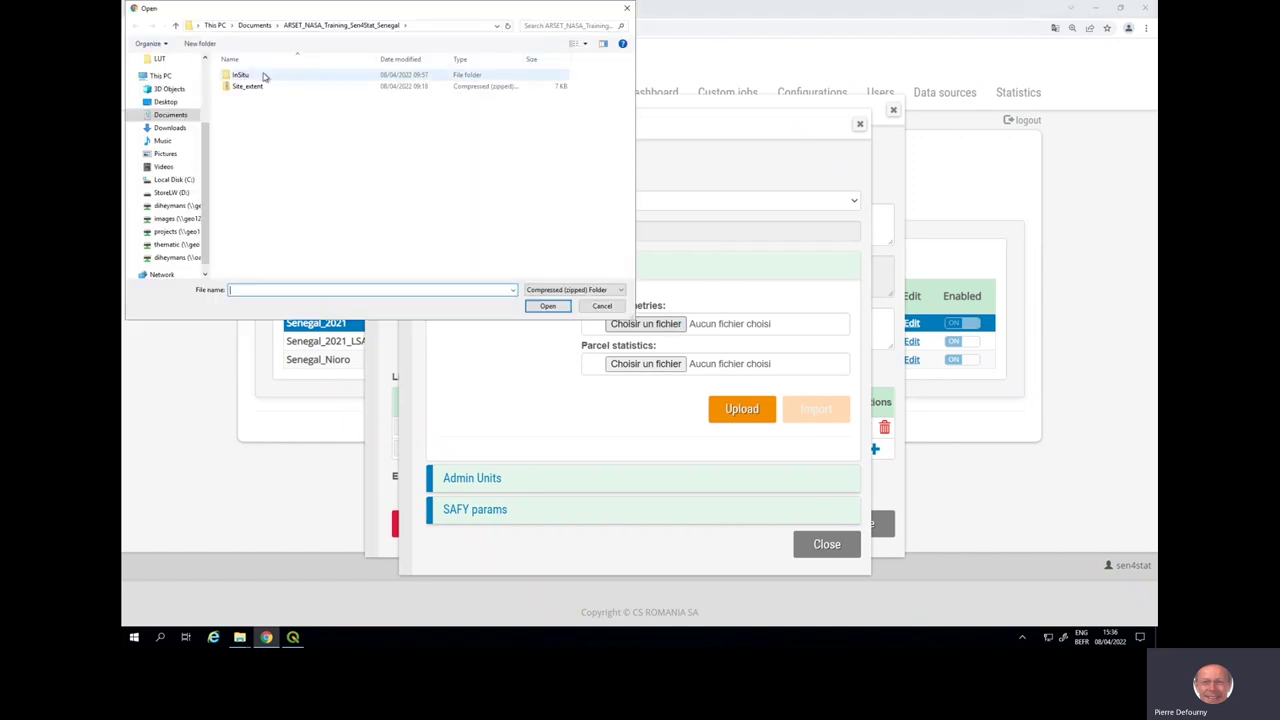
{"action": "double_click", "coordinate": [264, 76]}
{"action": "left_click", "coordinate": [266, 77]}
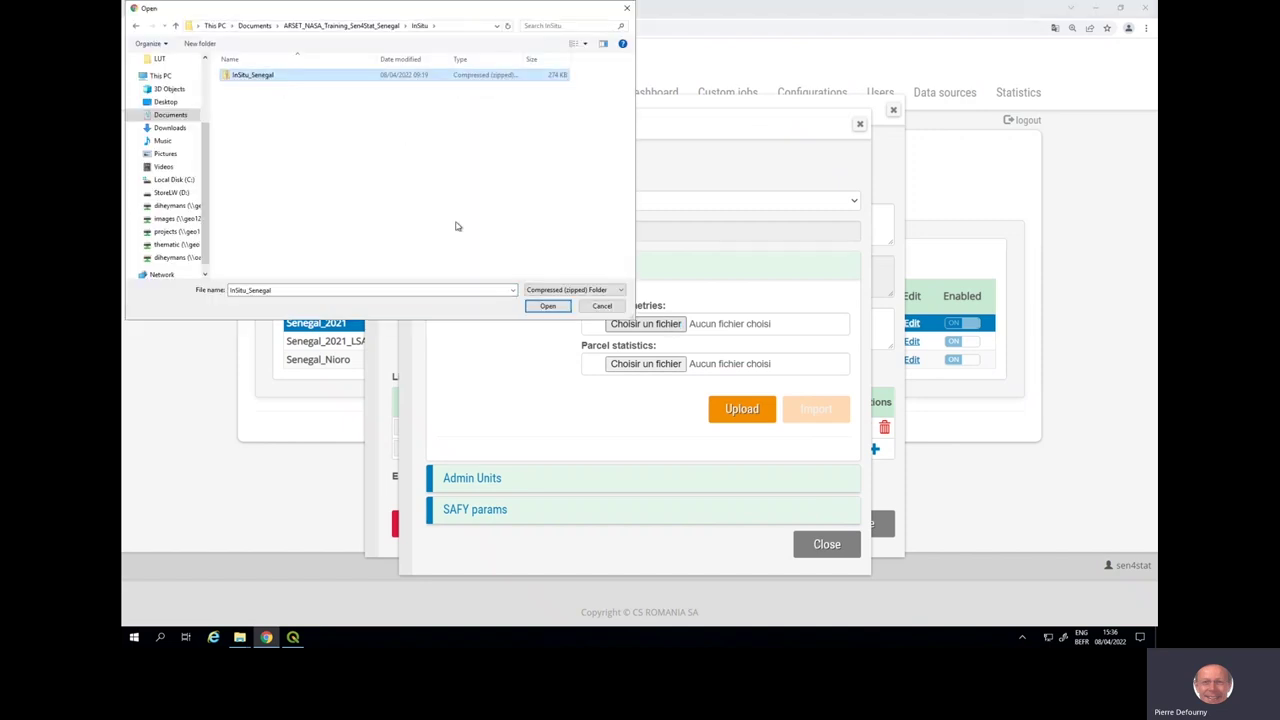
{"action": "left_click", "coordinate": [535, 308]}
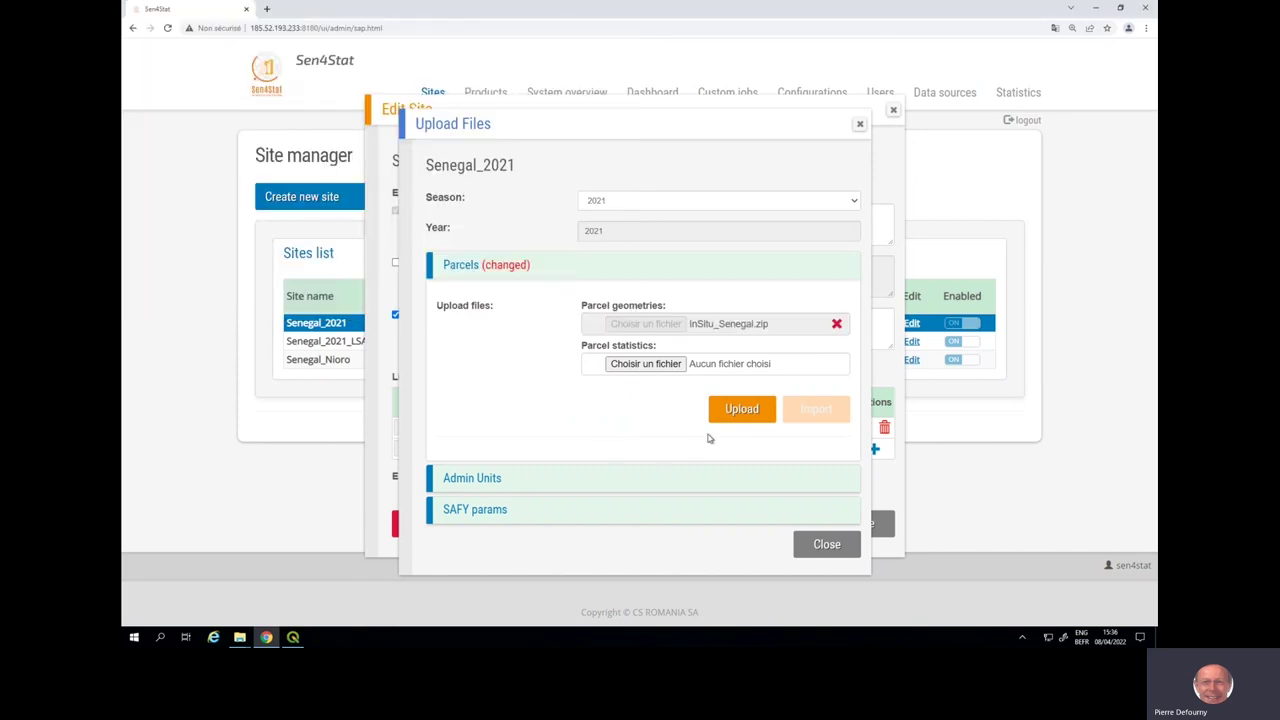
{"action": "left_click", "coordinate": [736, 410]}
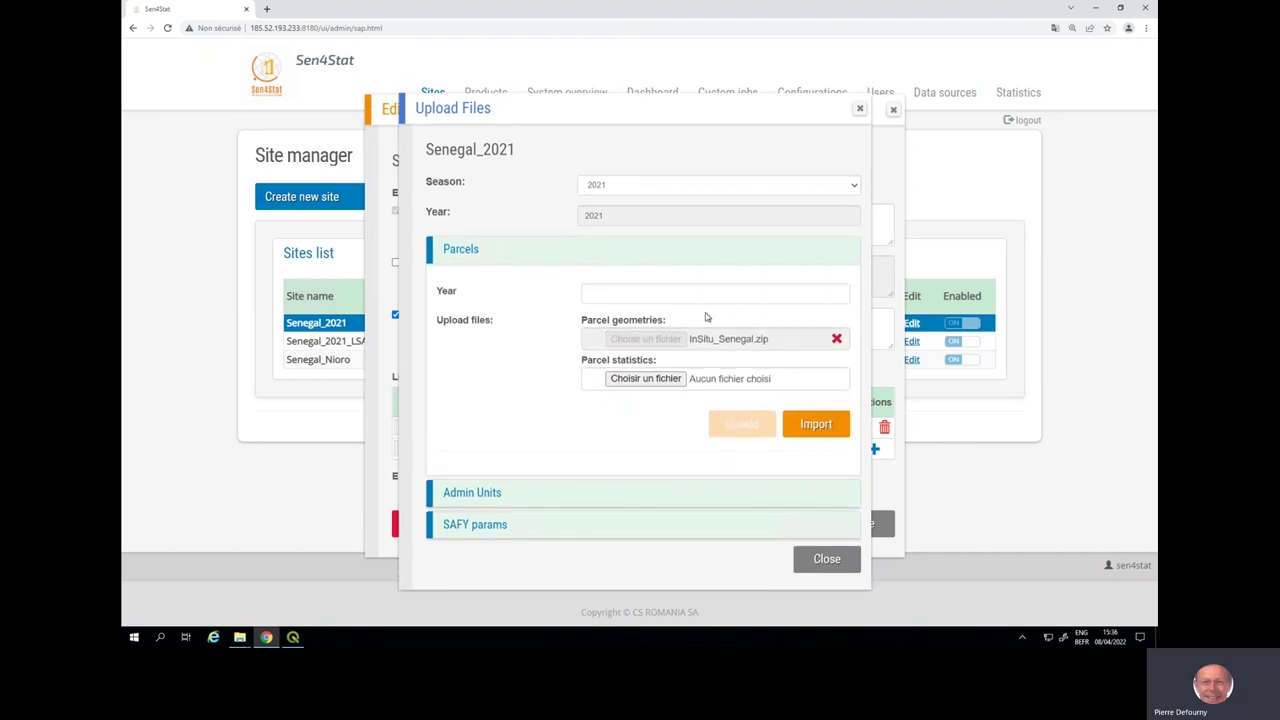
- Import the uploaded parcels for year 2021, close both dialogs, and go to Products
{"action": "left_click", "coordinate": [702, 293]}
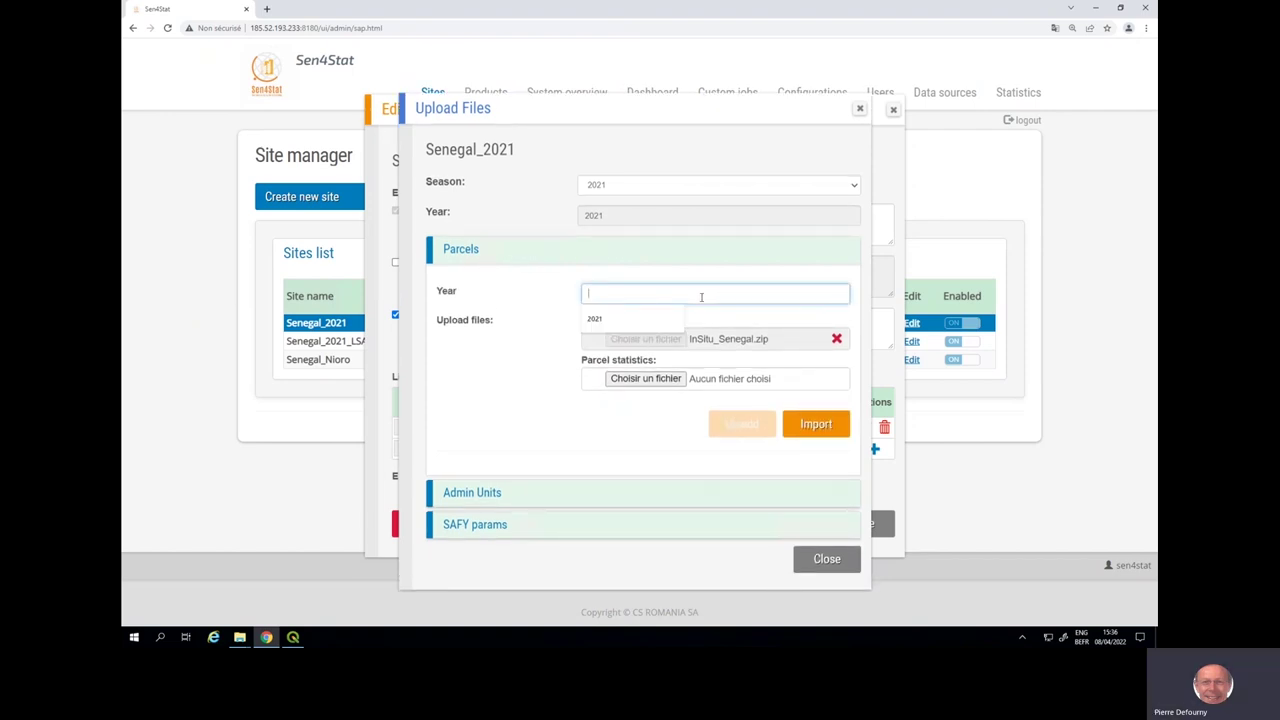
{"action": "left_click", "coordinate": [677, 318]}
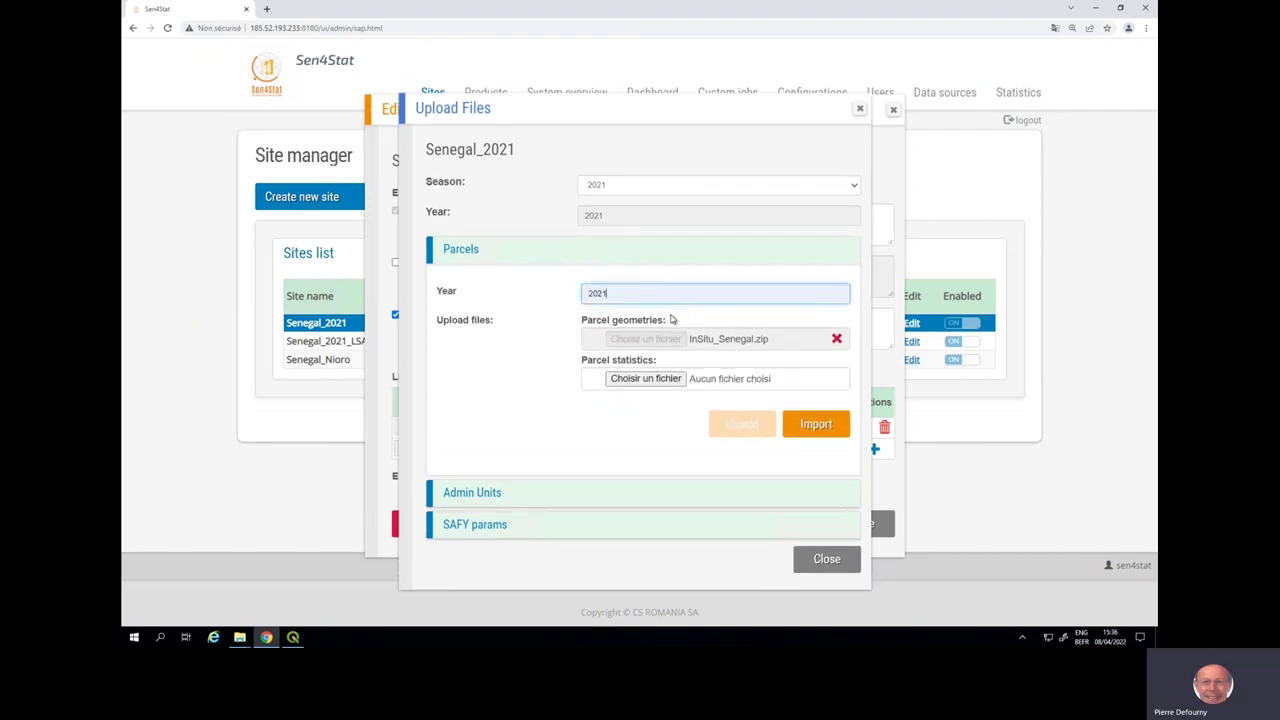
{"action": "left_click", "coordinate": [819, 433]}
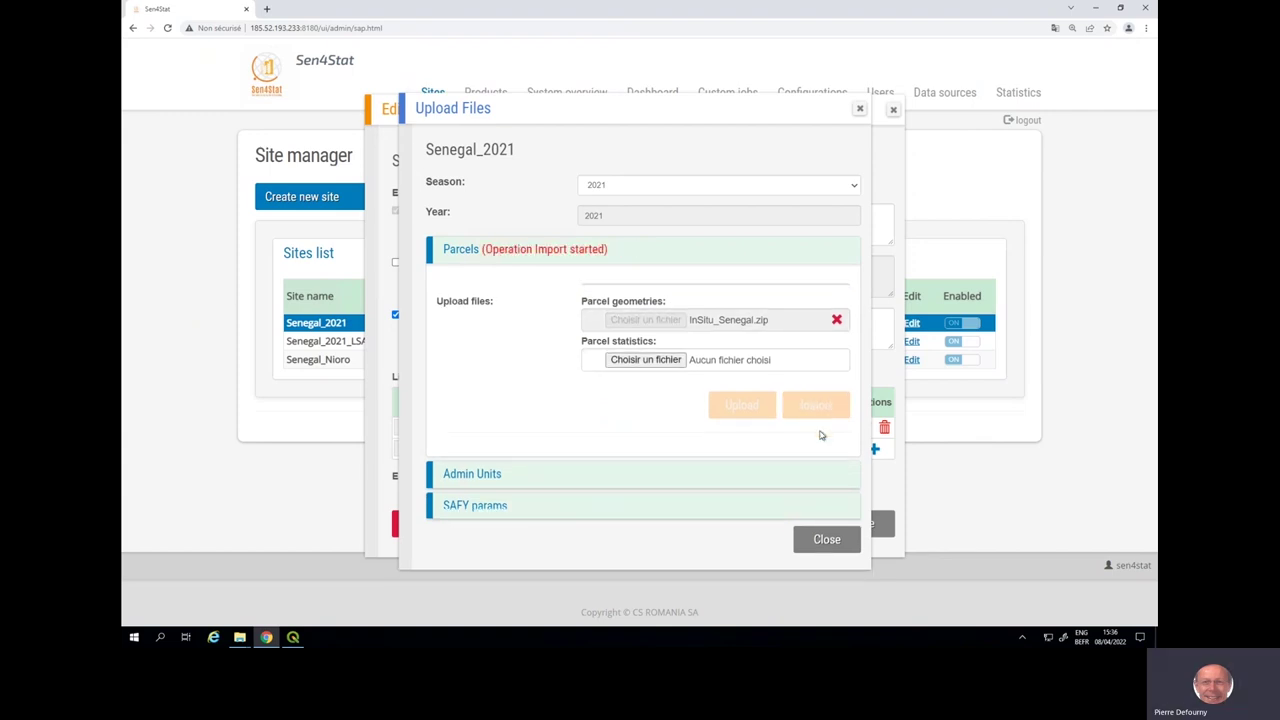
{"action": "left_click", "coordinate": [826, 545]}
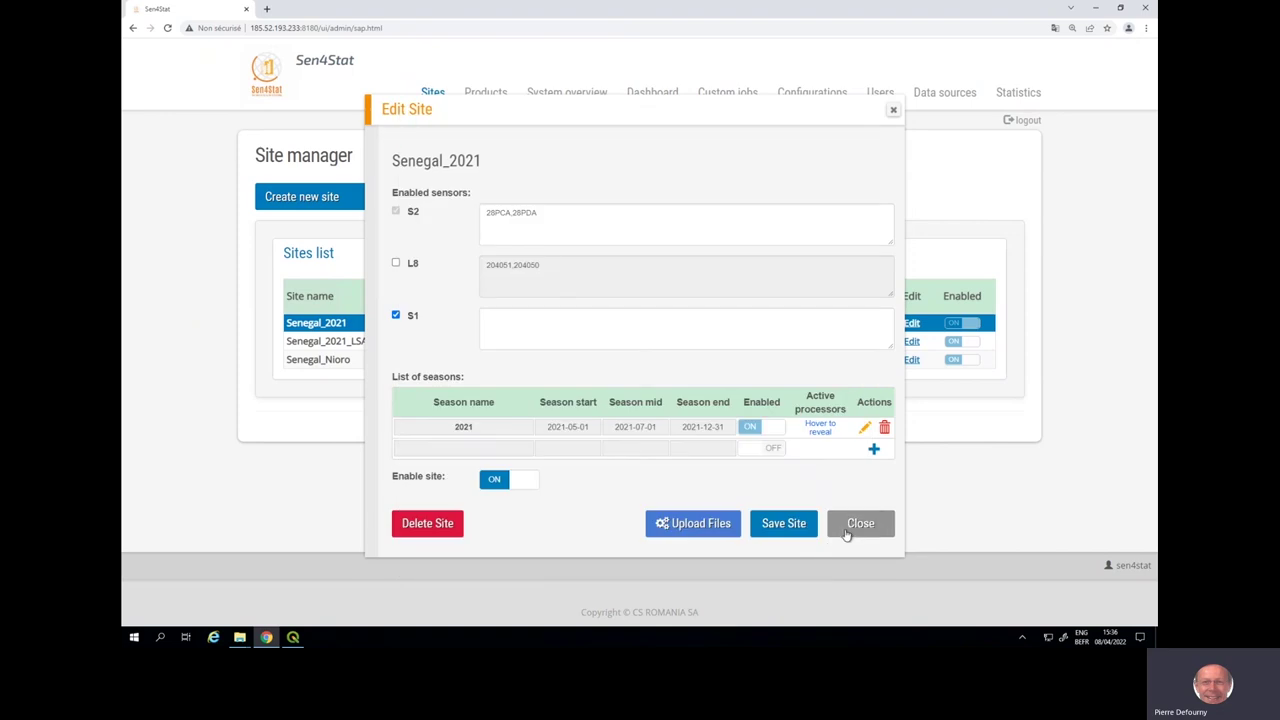
{"action": "left_click", "coordinate": [848, 530]}
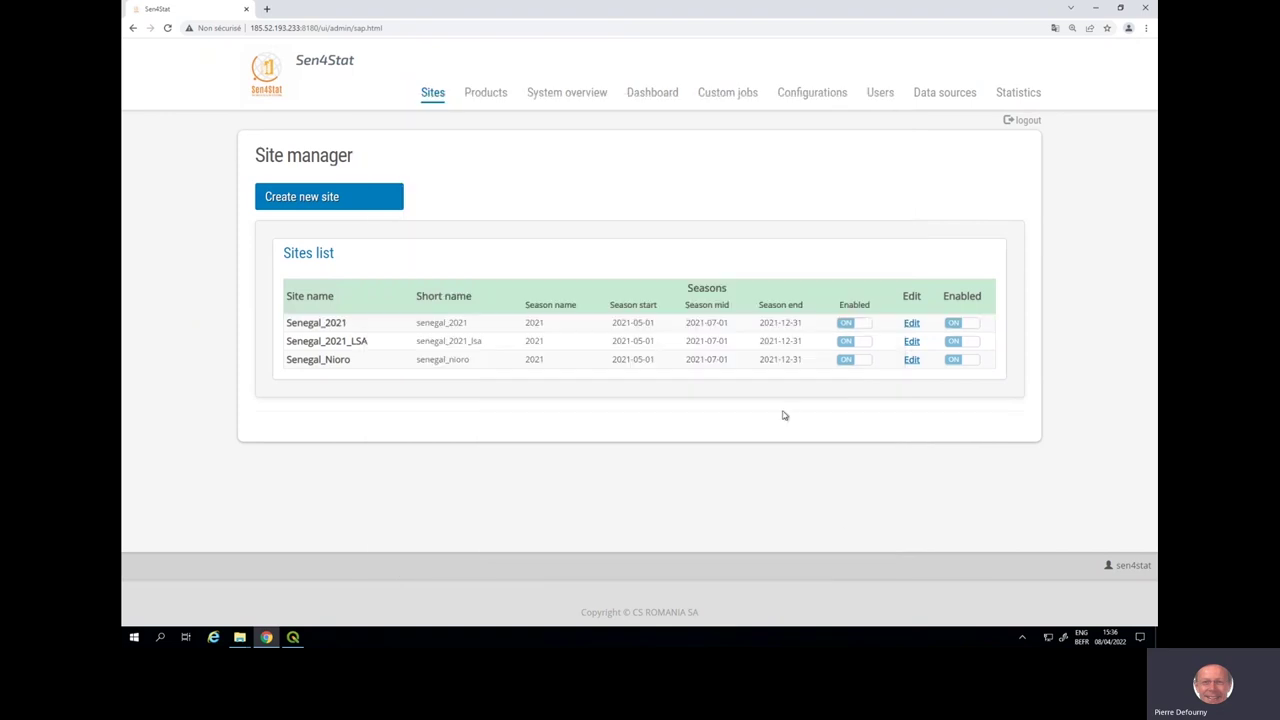
{"action": "left_click", "coordinate": [481, 95]}
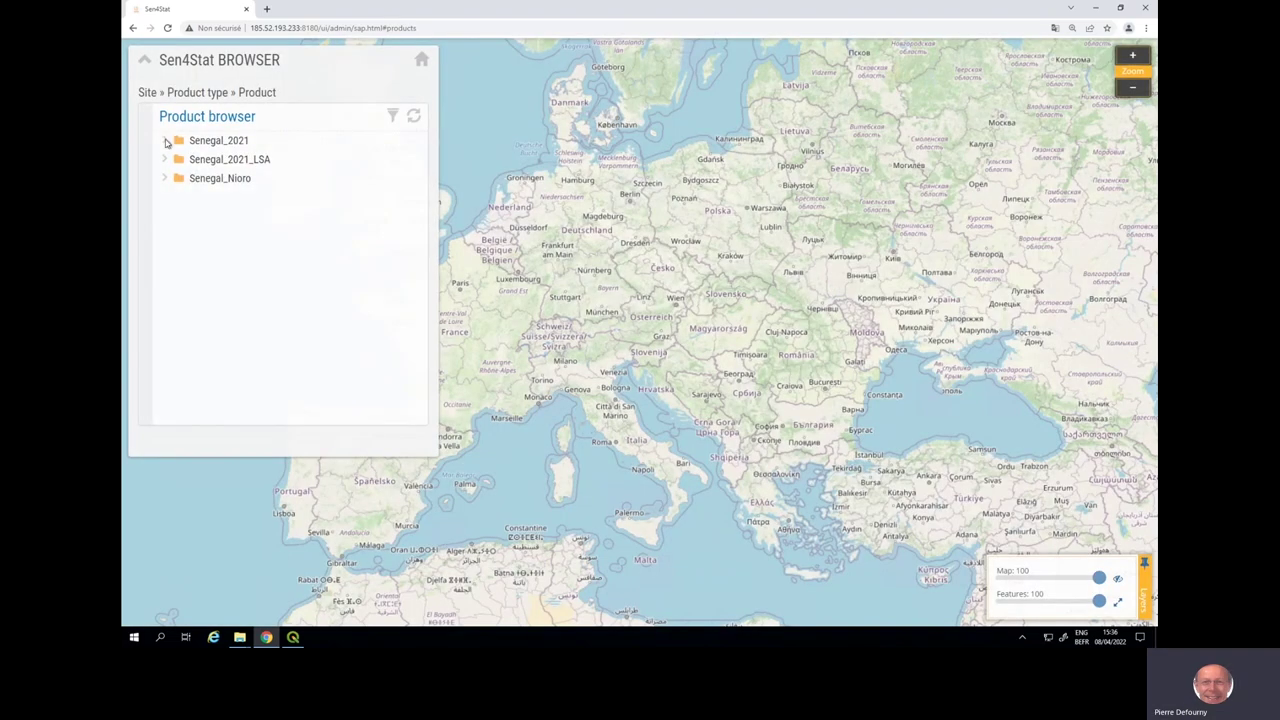
- Show SEN4STAT_PARCELS_S1_2021 from Senegal_2021 Parcels on the map and zoom into the parcel outlines
{"action": "left_click", "coordinate": [165, 140]}
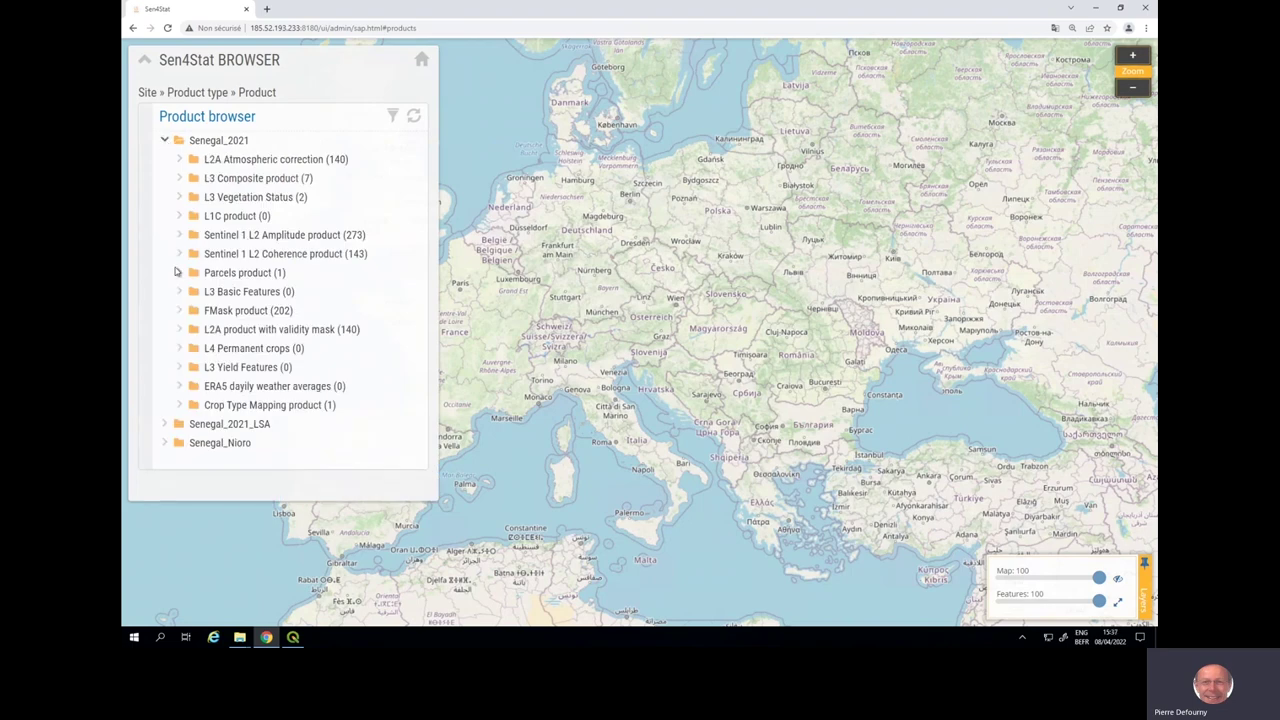
{"action": "left_click", "coordinate": [179, 272]}
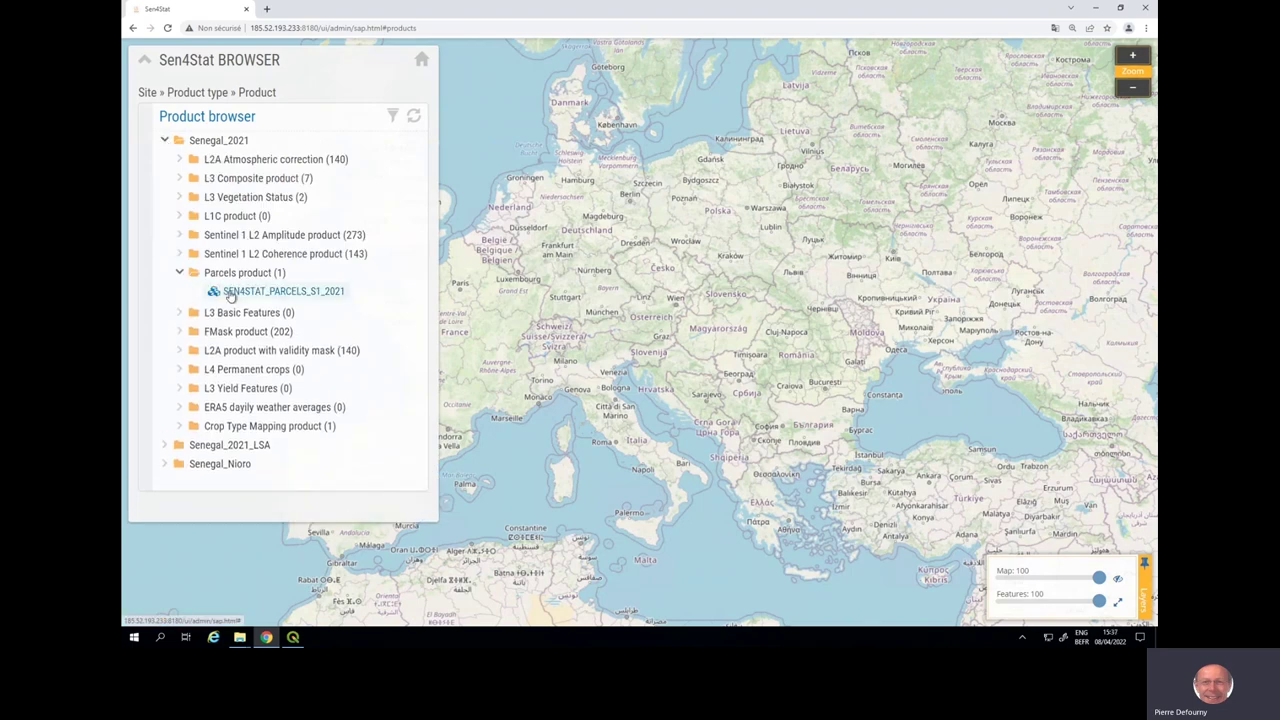
{"action": "left_click", "coordinate": [230, 292]}
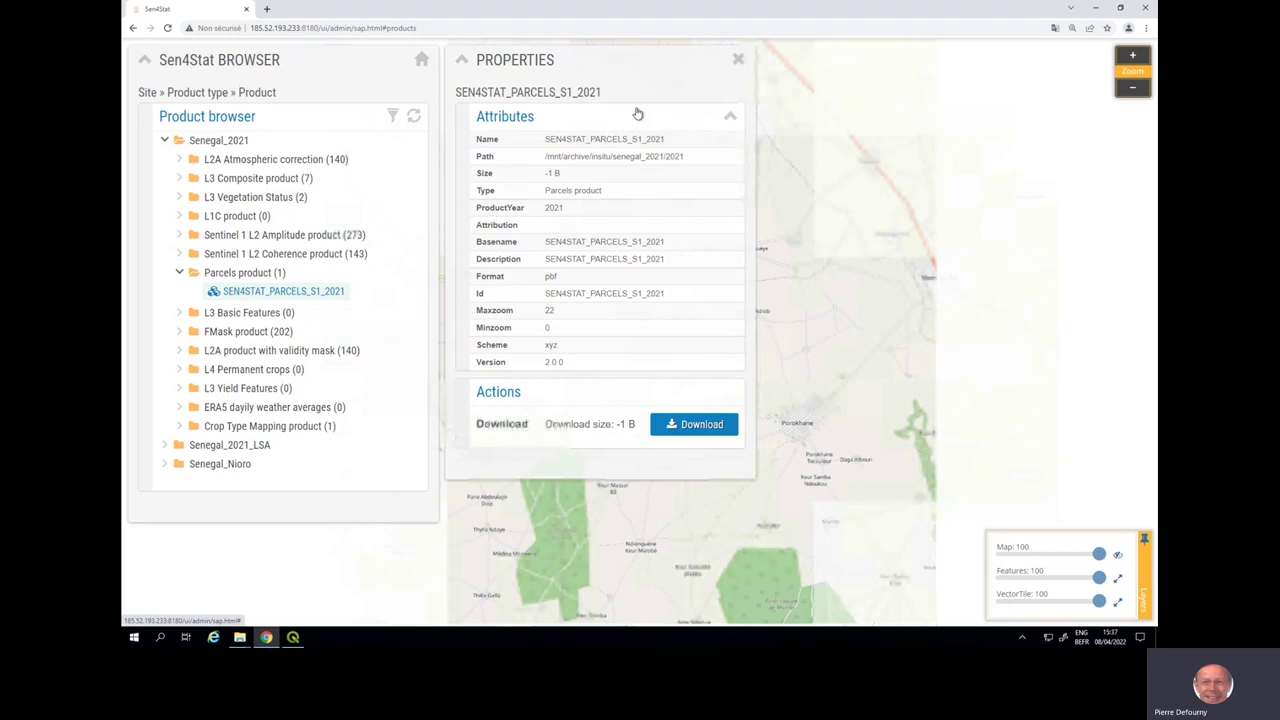
{"action": "left_click", "coordinate": [738, 61]}
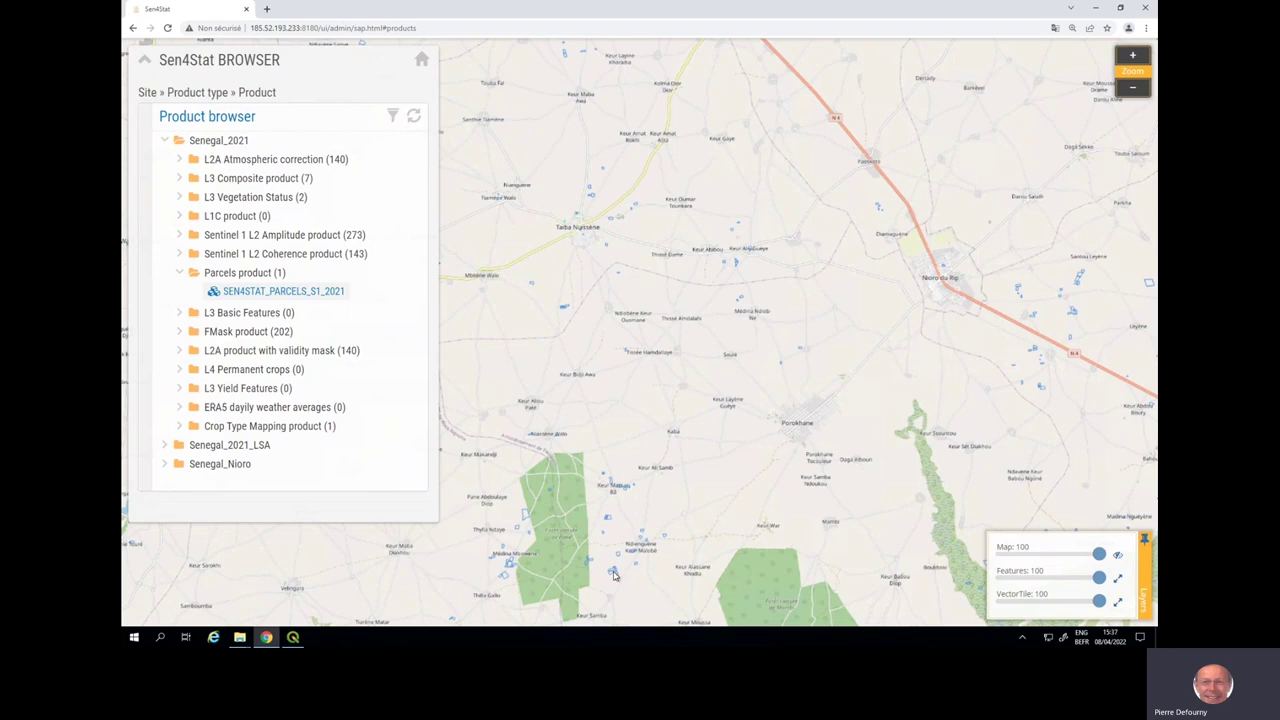
{"action": "scroll", "coordinate": [614, 575], "scroll_direction": "up", "scroll_amount": 1}
{"action": "scroll", "coordinate": [614, 575], "scroll_direction": "up", "scroll_amount": 1}
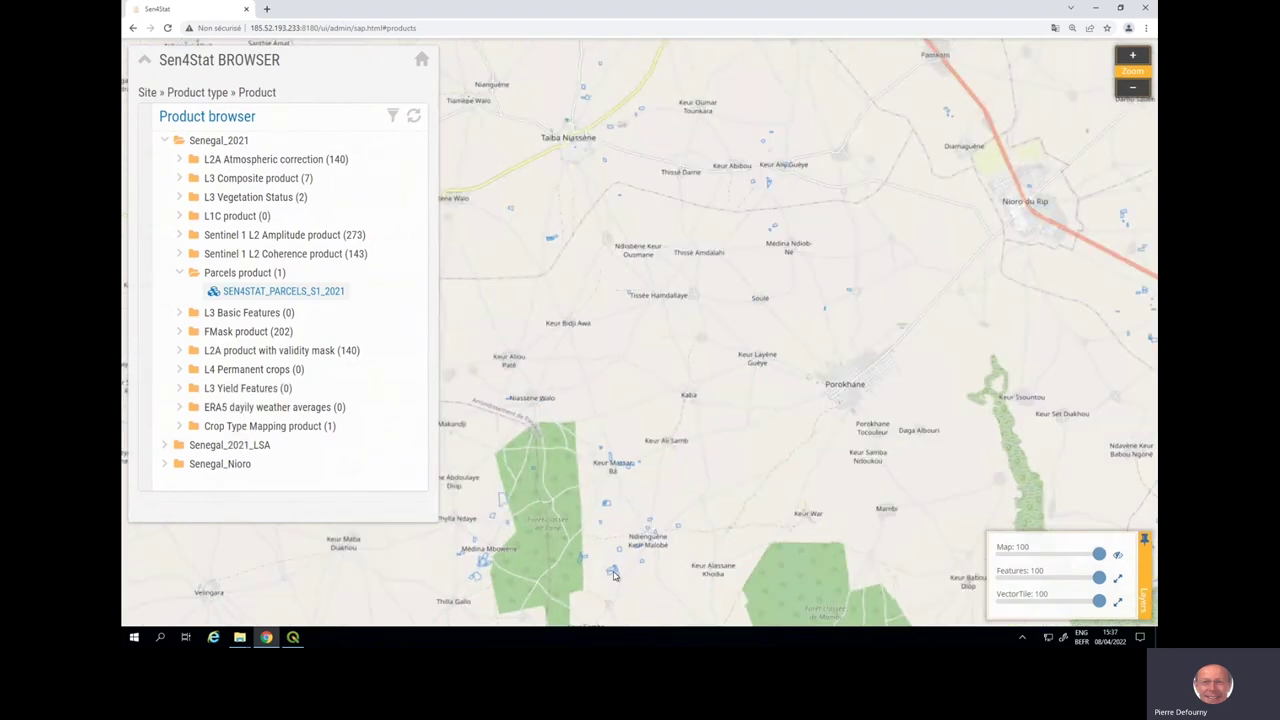
{"action": "scroll", "coordinate": [614, 575], "scroll_direction": "up", "scroll_amount": 1}
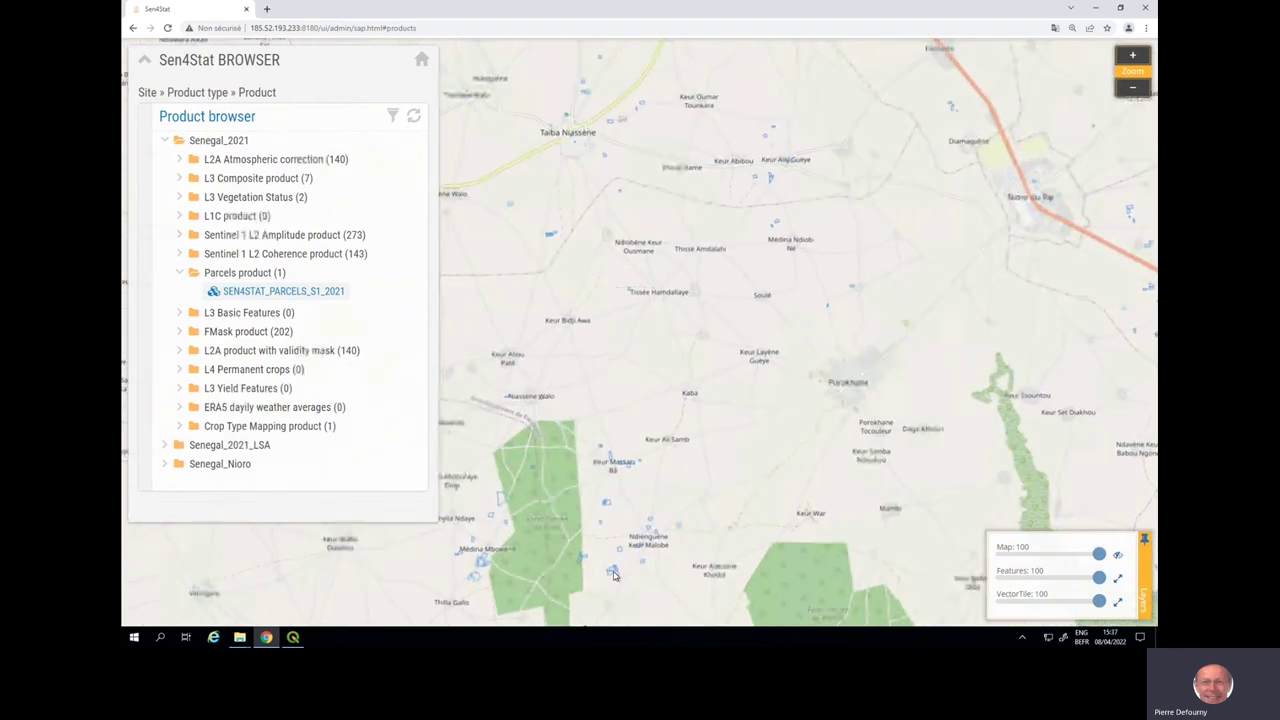
{"action": "scroll", "coordinate": [614, 575], "scroll_direction": "up", "scroll_amount": 1}
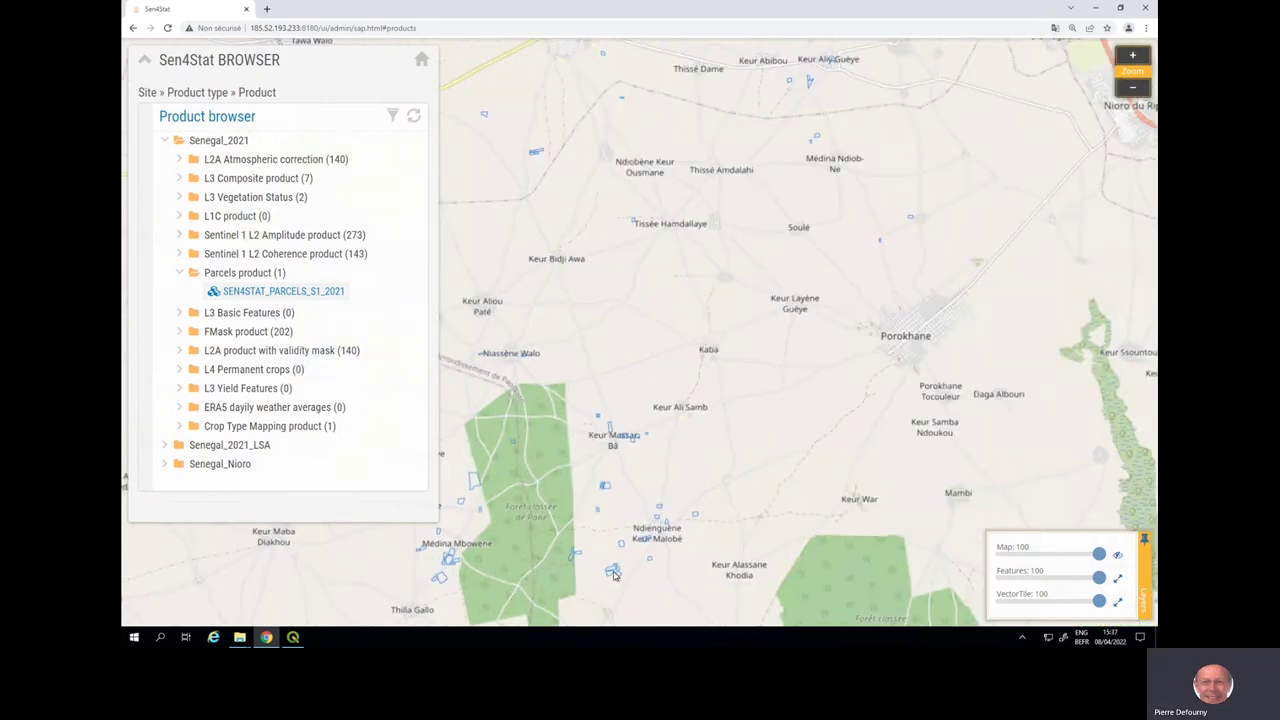